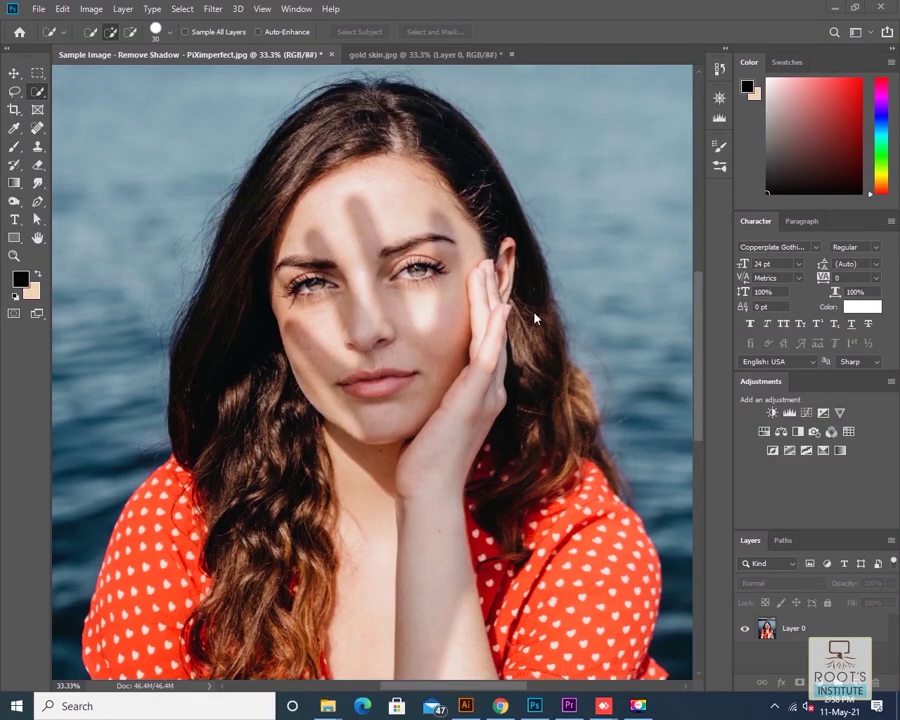
# Duplicate the photo layer Layer 0 so the retouching is done above the original.
pyautogui.click(15, 75)
pyautogui.click(811, 627)
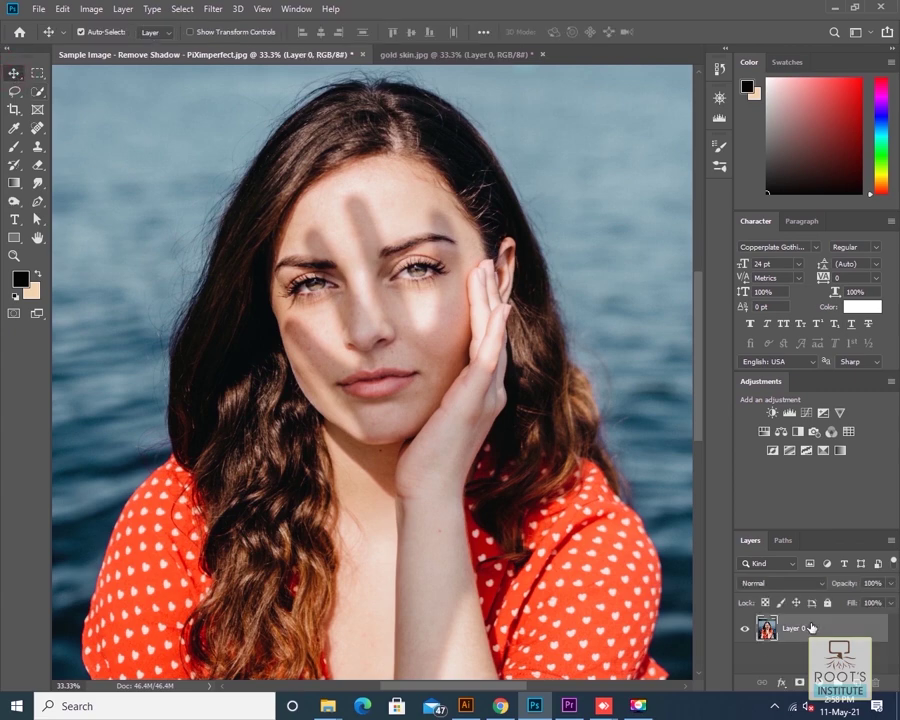
pyautogui.hotkey('ctrl', 'j')
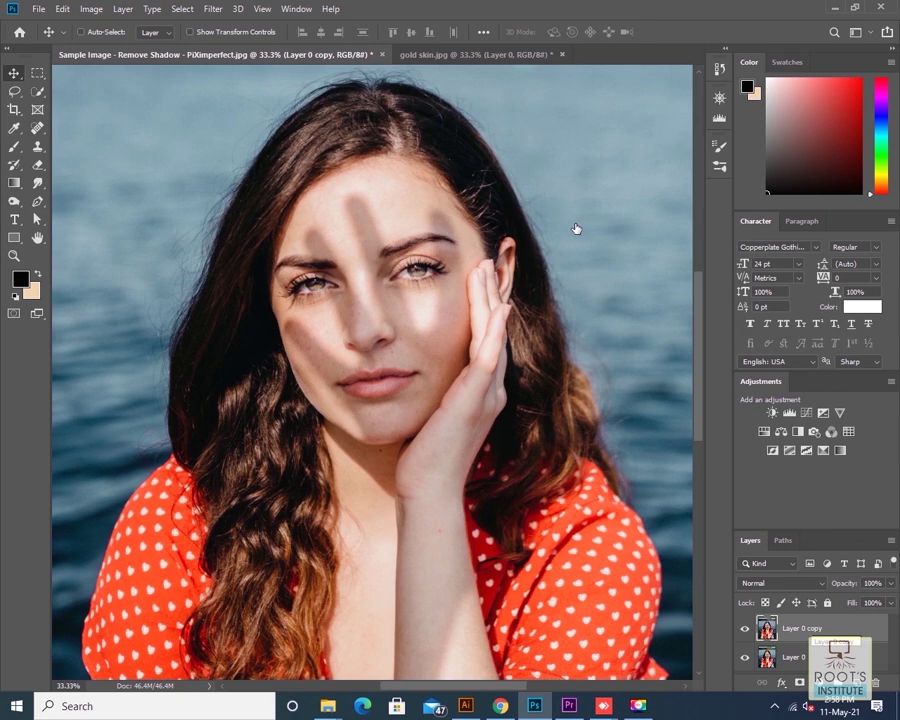
# With the Pen tool, start a path at the chin and trace up the outer edge of the cheek's finger shadow.
pyautogui.hotkey('ctrl', '+')
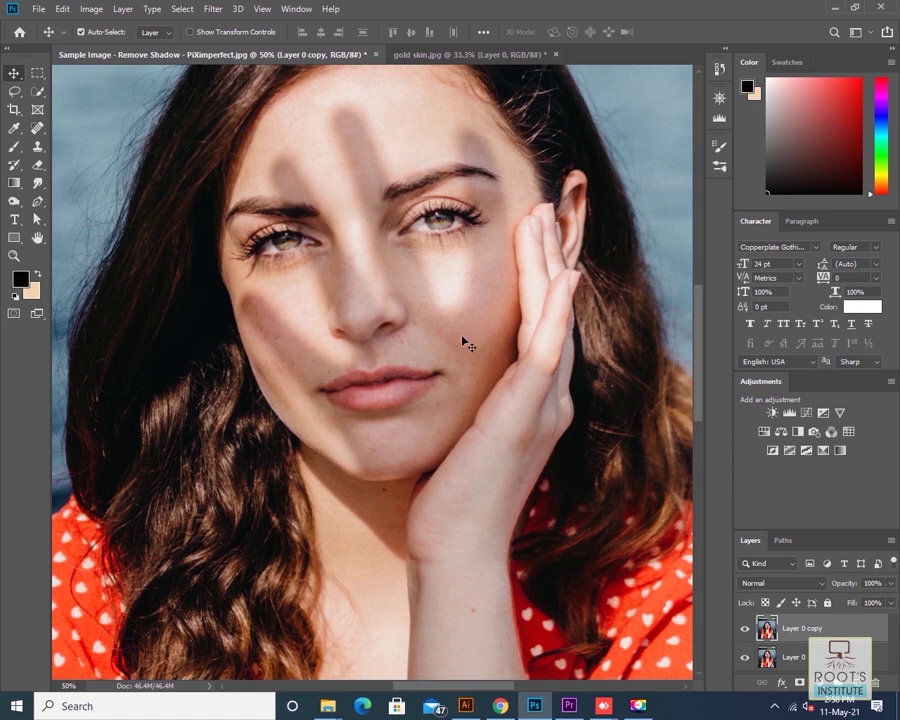
pyautogui.click(44, 204)
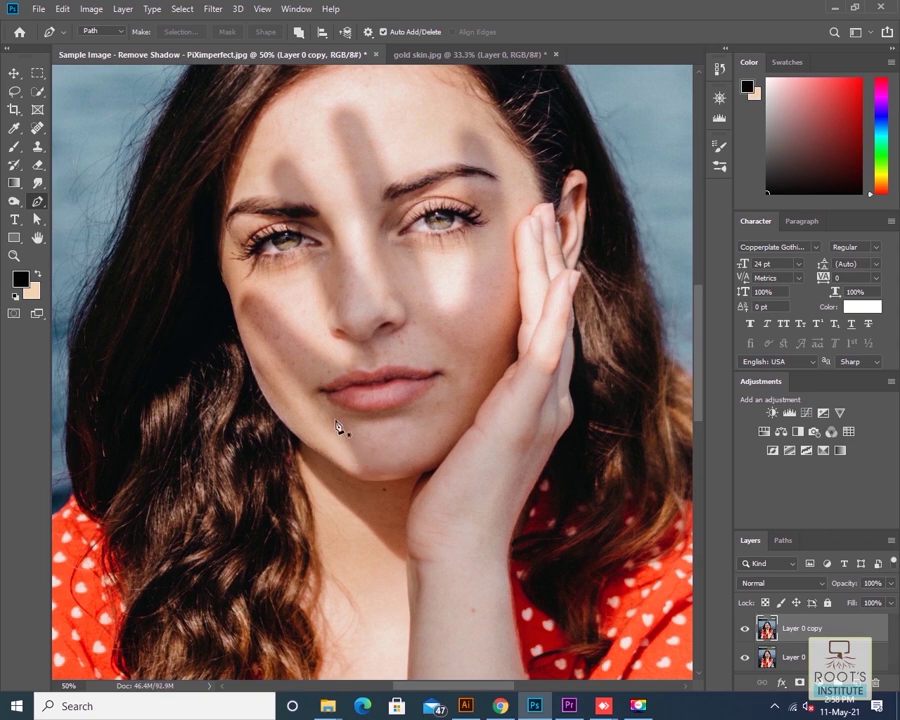
pyautogui.moveTo(326, 413); pyautogui.dragTo(333, 423)
pyautogui.moveTo(278, 352); pyautogui.dragTo(245, 313)
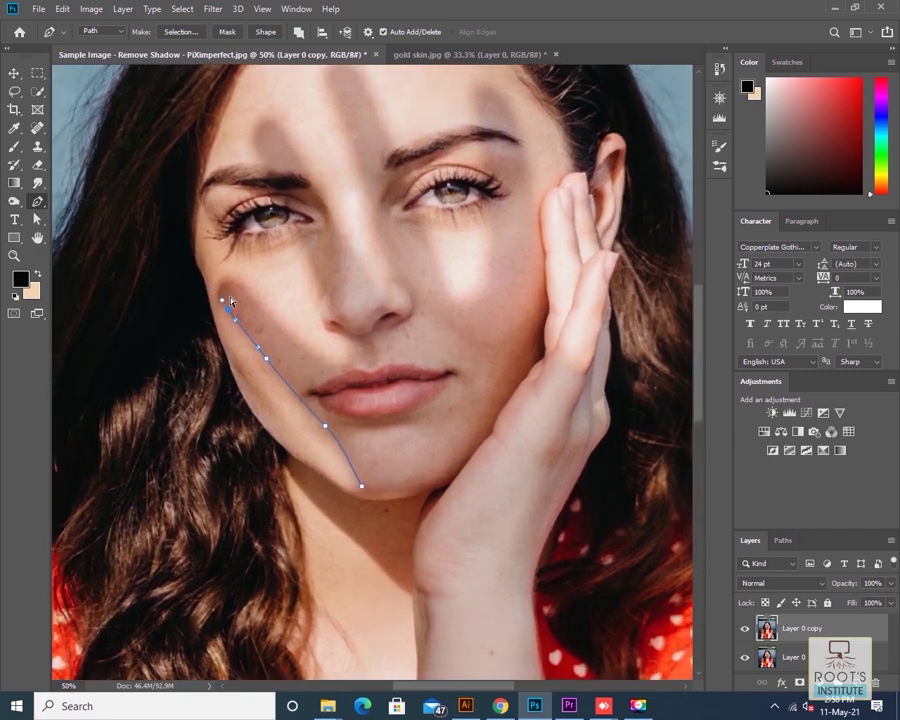
pyautogui.hotkey('ctrl', '+')
pyautogui.hotkey('ctrl', '+')
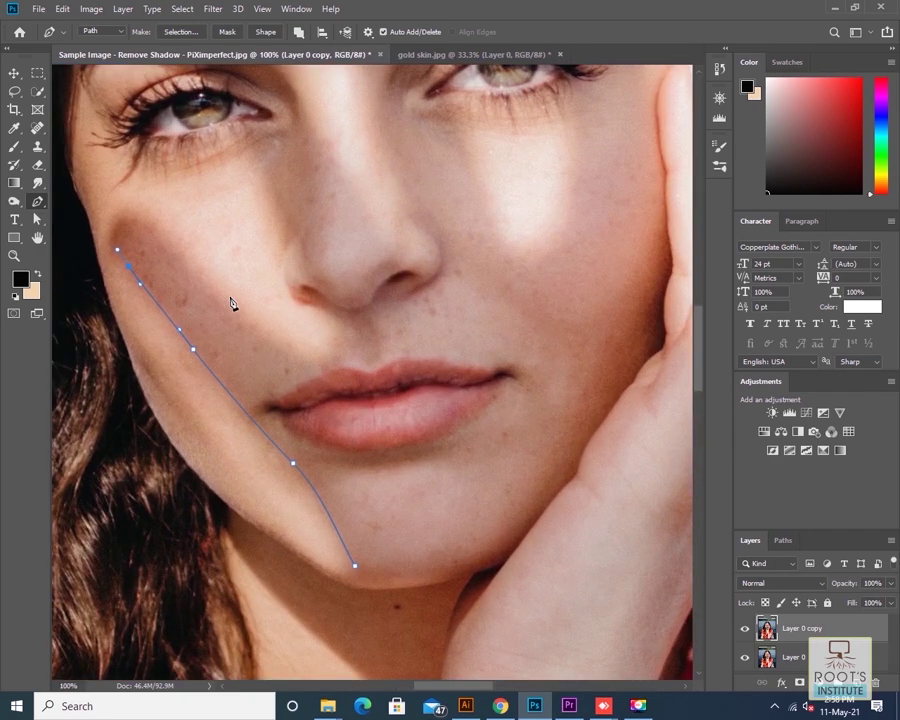
pyautogui.click(118, 229)
pyautogui.keyDown('ctrl'); pyautogui.click(128, 267); pyautogui.keyUp('ctrl')
pyautogui.moveTo(127, 268); pyautogui.dragTo(125, 266)
# Continue the path around the tip of the cheek's finger shadow and back along its inner edge to the skin beneath the nostril.
pyautogui.click(121, 221)
pyautogui.moveTo(137, 209); pyautogui.dragTo(160, 236)
pyautogui.moveTo(201, 277); pyautogui.dragTo(222, 299)
pyautogui.moveTo(251, 323); pyautogui.dragTo(314, 364)
pyautogui.click(331, 353)
# Trace the path up past the nose and inner eye, then around the tip of the finger shadow above the first eyebrow.
pyautogui.moveTo(334, 314); pyautogui.dragTo(327, 297)
pyautogui.moveTo(300, 247); pyautogui.dragTo(282, 210)
pyautogui.moveTo(316, 265); pyautogui.dragTo(382, 384)
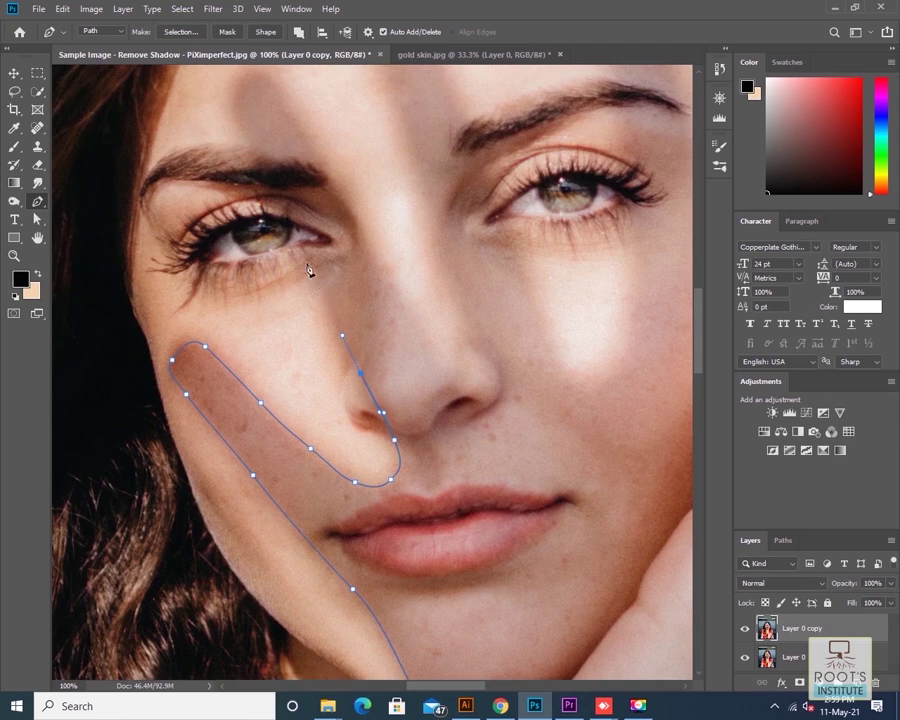
pyautogui.moveTo(266, 163); pyautogui.dragTo(341, 295)
pyautogui.click(374, 292)
pyautogui.click(392, 327)
# Continue the path down the second finger shadow's inner edge and around the lit gap on the nose.
pyautogui.moveTo(436, 396); pyautogui.dragTo(347, 170)
pyautogui.click(352, 183)
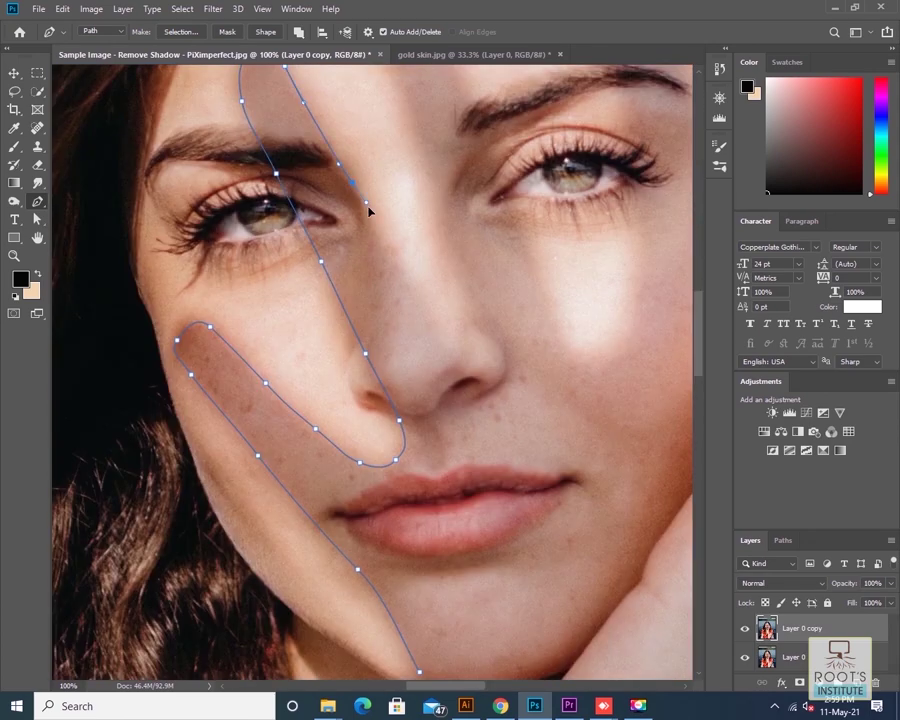
pyautogui.moveTo(407, 271); pyautogui.dragTo(415, 285)
pyautogui.hotkey('ctrl', '-')
pyautogui.hotkey('ctrl', '-')
pyautogui.moveTo(417, 372); pyautogui.dragTo(421, 348)
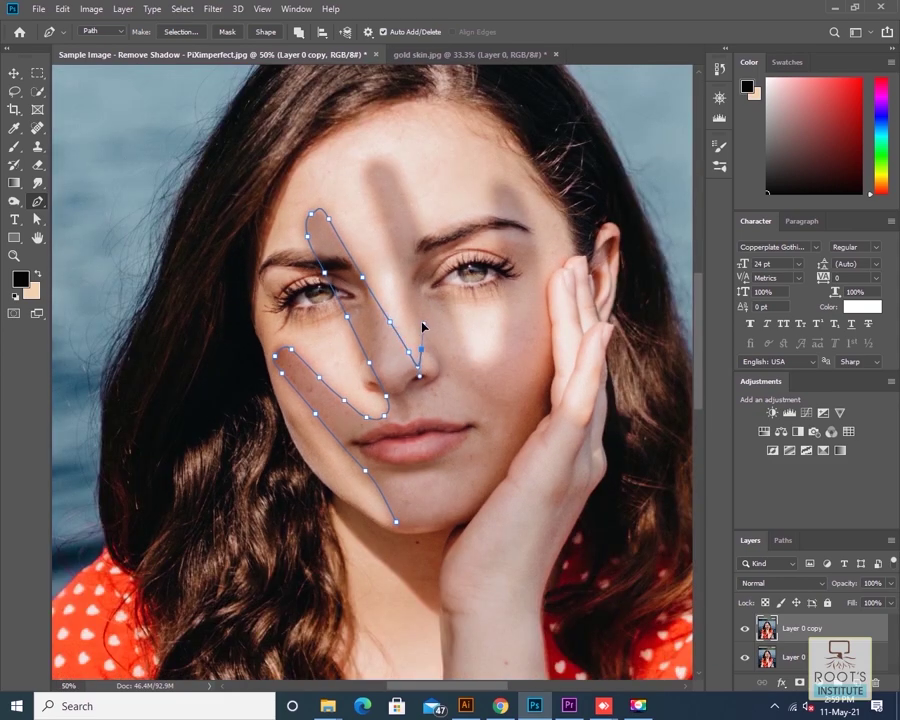
# Trace the path around the middle forehead finger shadow and down to the base of the bright patch beneath the eye.
pyautogui.moveTo(378, 207); pyautogui.dragTo(388, 167)
pyautogui.click(424, 243)
pyautogui.moveTo(450, 311); pyautogui.dragTo(457, 333)
pyautogui.click(463, 349)
pyautogui.click(485, 364)
# Trace the path up from the bright cheek patch and around the tip of the finger shadow nearest the ear.
pyautogui.click(505, 324)
pyautogui.moveTo(502, 254); pyautogui.dragTo(533, 237)
pyautogui.click(506, 184)
pyautogui.click(520, 206)
# Run the path down the cheek beside the hand and along the jaw, closing it at the chin starting point.
pyautogui.click(546, 325)
pyautogui.click(546, 375)
pyautogui.moveTo(521, 441); pyautogui.dragTo(519, 448)
pyautogui.click(491, 489)
pyautogui.click(462, 516)
pyautogui.click(420, 524)
pyautogui.click(396, 521)
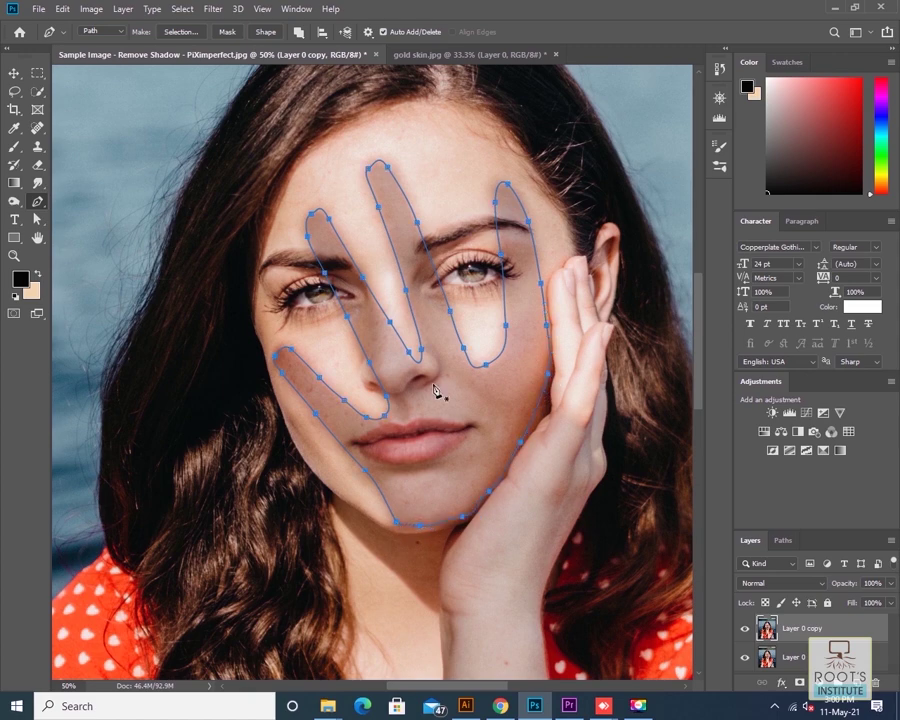
# Convert the closed shadow path into a selection and add a Curves adjustment layer masked to it.
pyautogui.rightClick(435, 390)
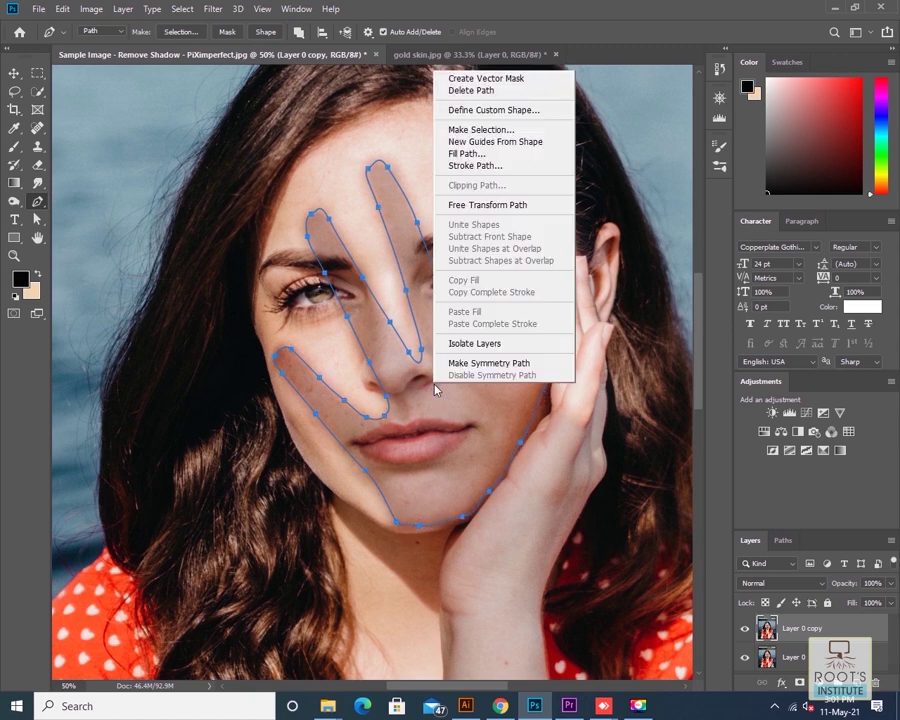
pyautogui.click(496, 131)
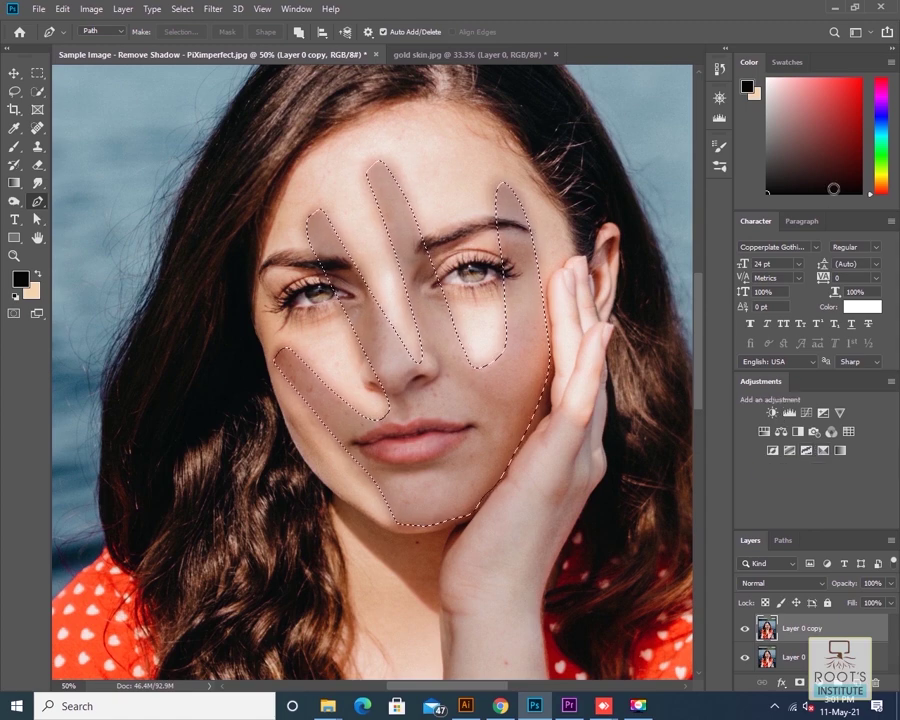
pyautogui.click(808, 413)
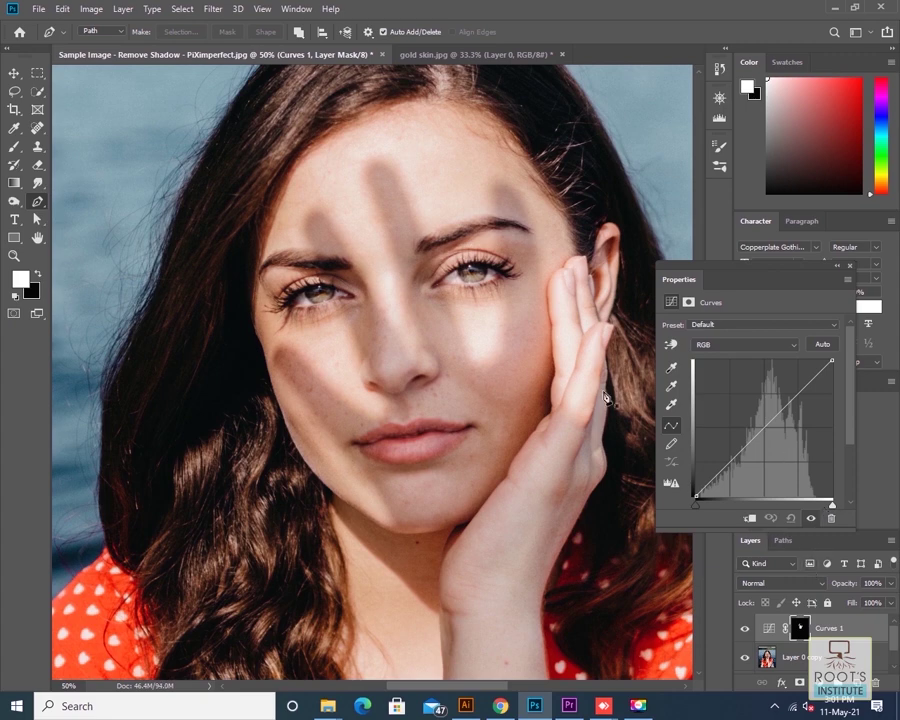
# Raise the RGB curve's midtones to brighten the masked hand shadow to match the surrounding skin, and close the curve settings.
pyautogui.hotkey('ctrl', '+')
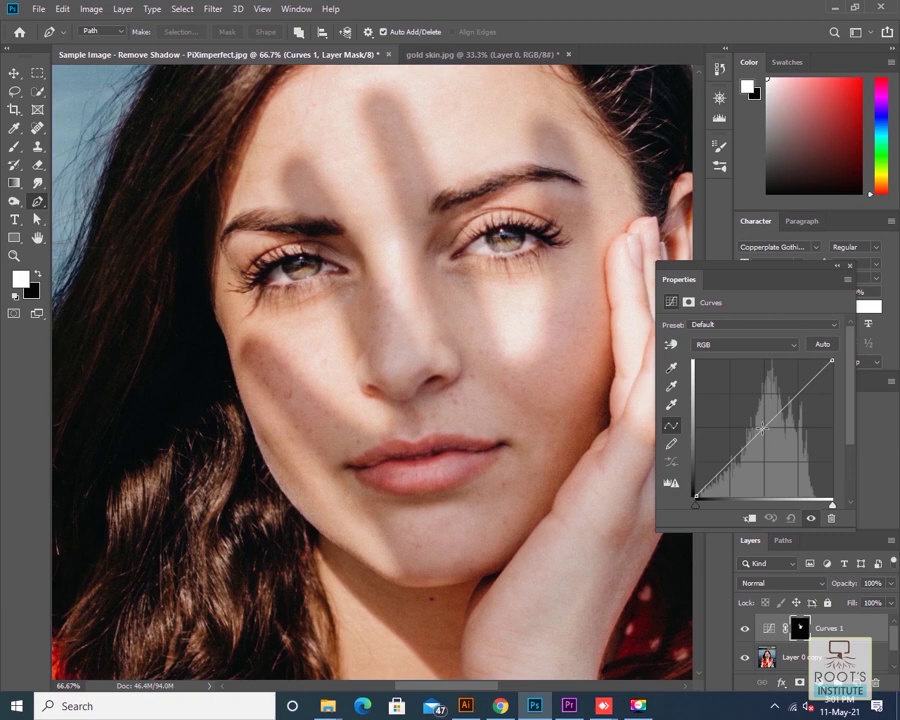
pyautogui.moveTo(762, 428); pyautogui.dragTo(749, 416)
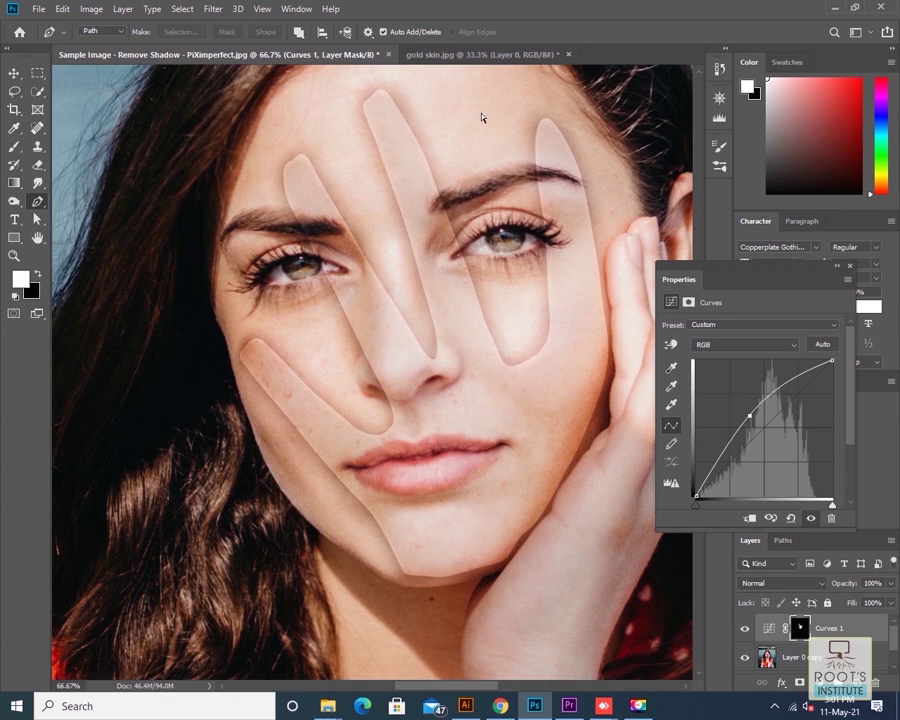
pyautogui.hotkey('ctrl', '-')
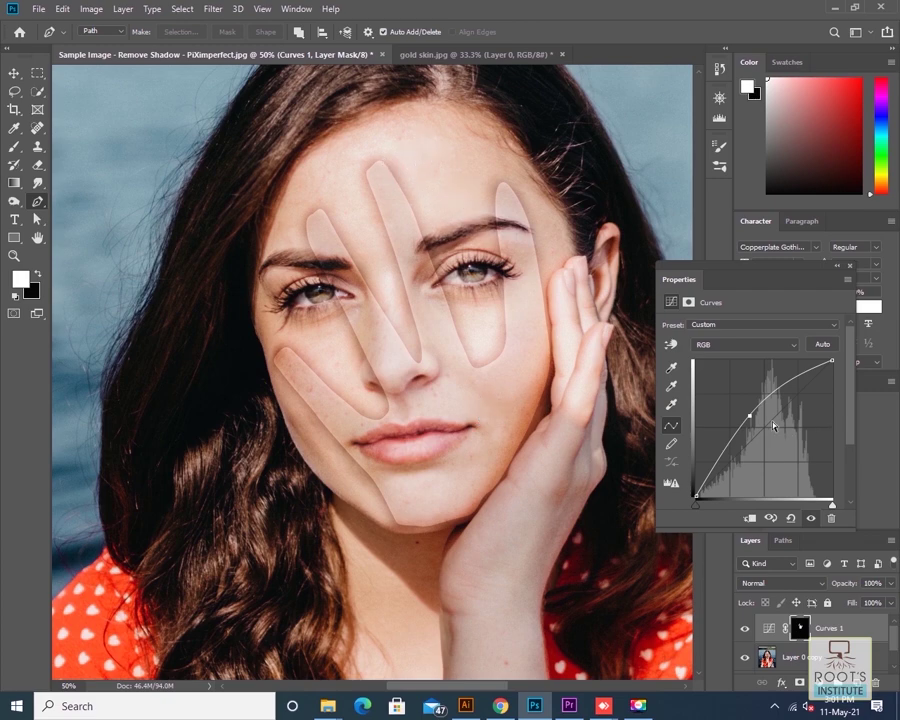
pyautogui.moveTo(752, 416); pyautogui.dragTo(746, 413)
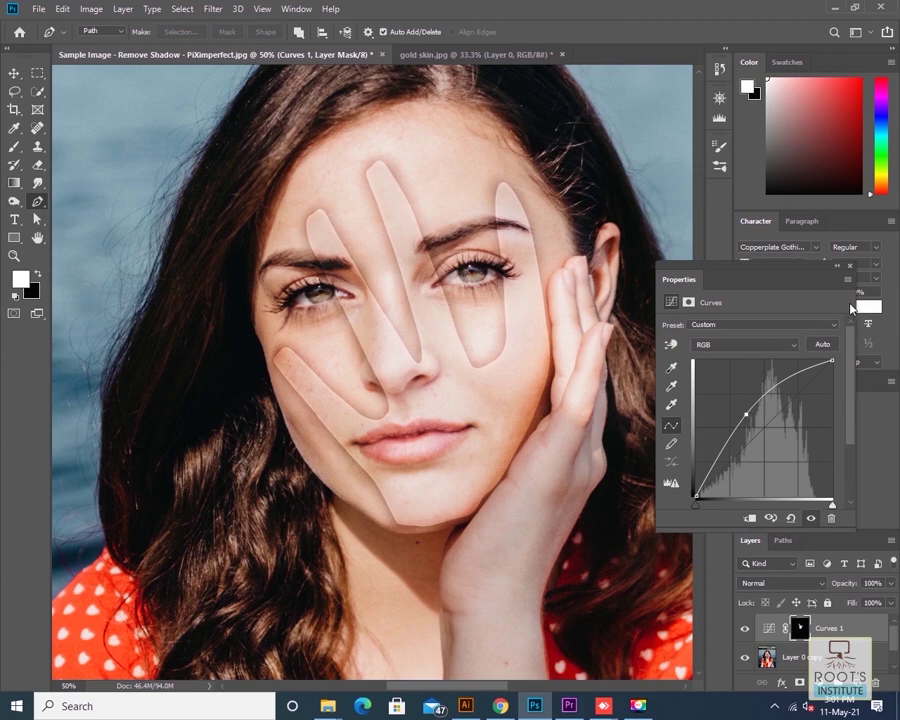
pyautogui.click(849, 268)
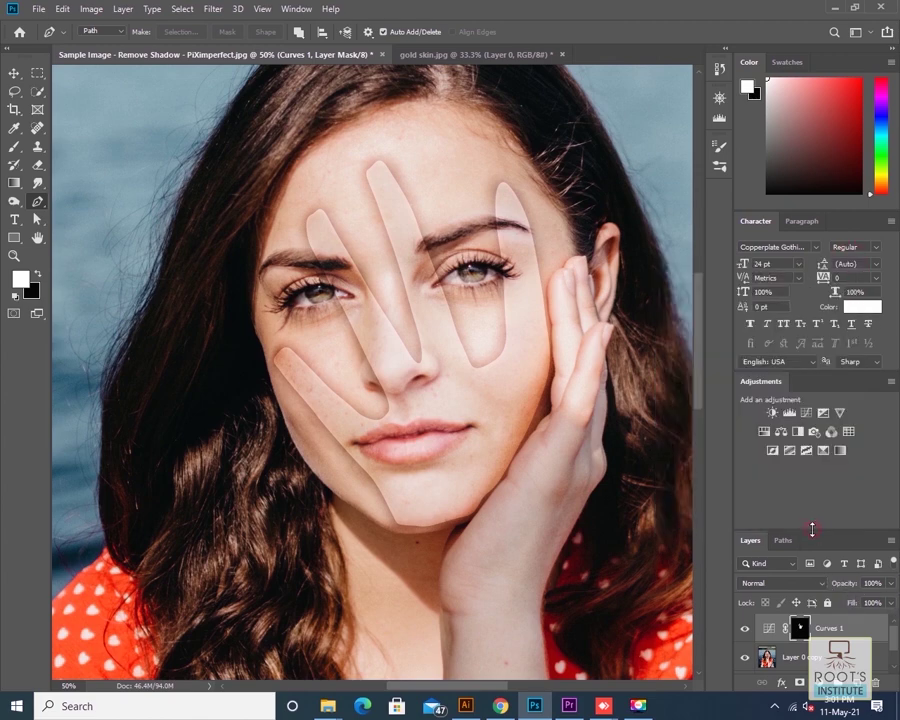
# Soften the Curves 1 layer mask with a Gaussian Blur of 12.5 pixels radius.
pyautogui.moveTo(812, 531); pyautogui.dragTo(812, 466)
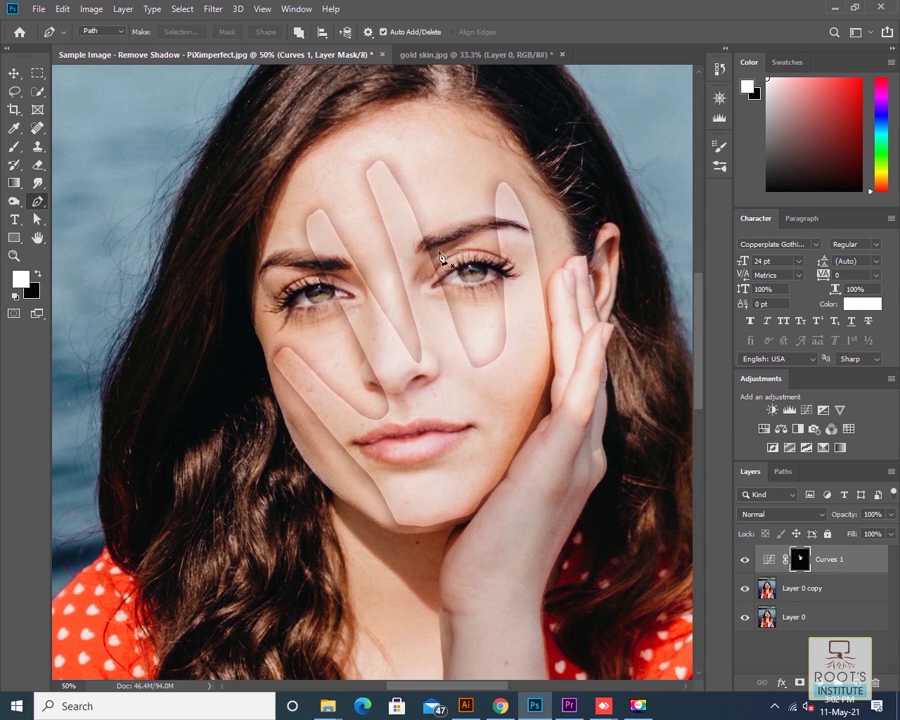
pyautogui.click(215, 10)
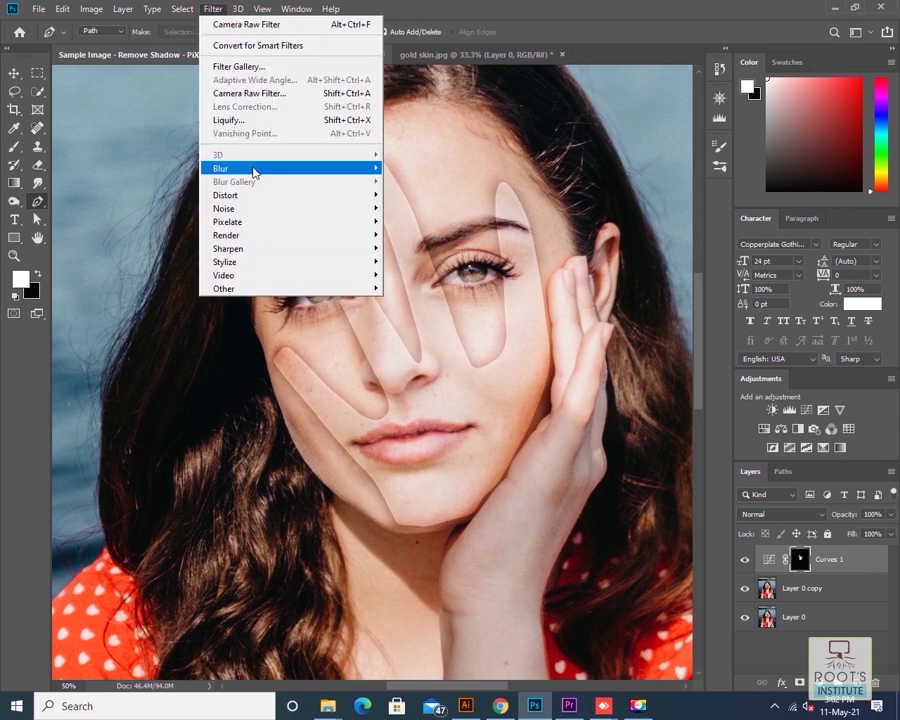
pyautogui.moveTo(255, 169)
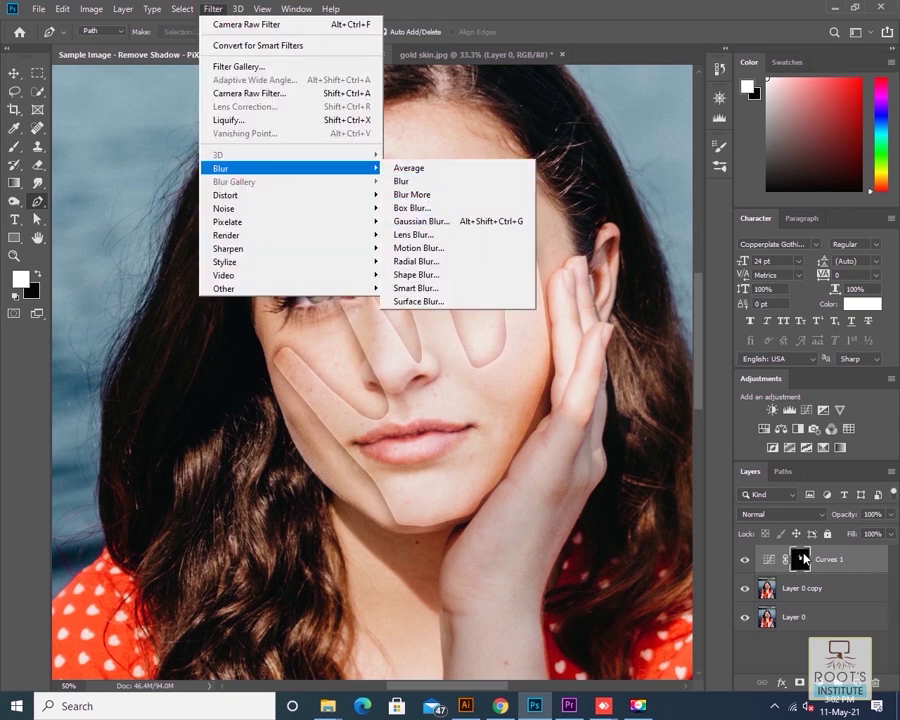
pyautogui.click(436, 220)
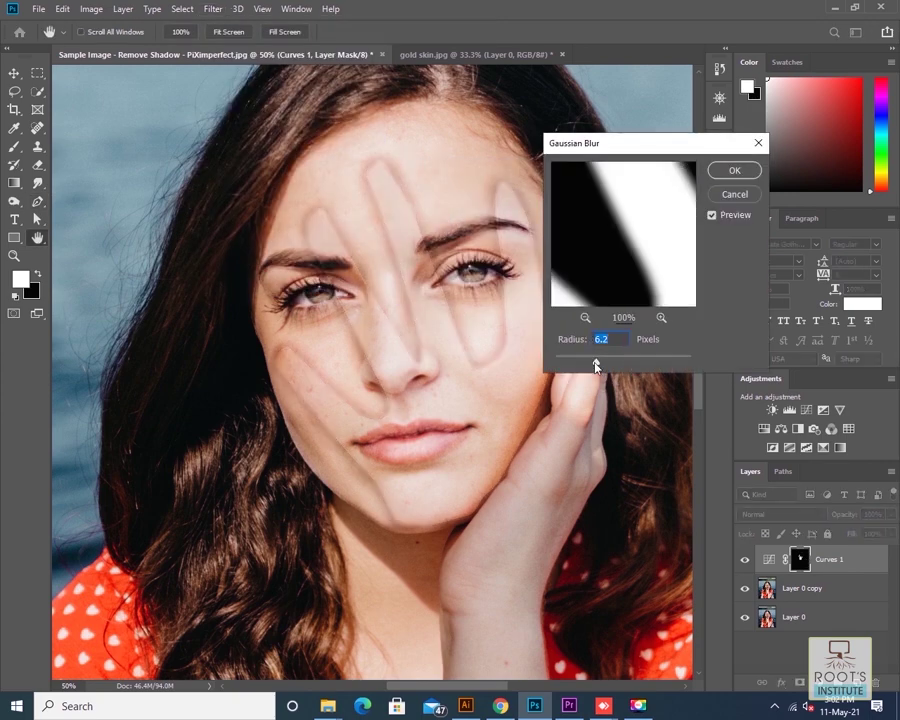
pyautogui.moveTo(596, 365); pyautogui.dragTo(605, 366)
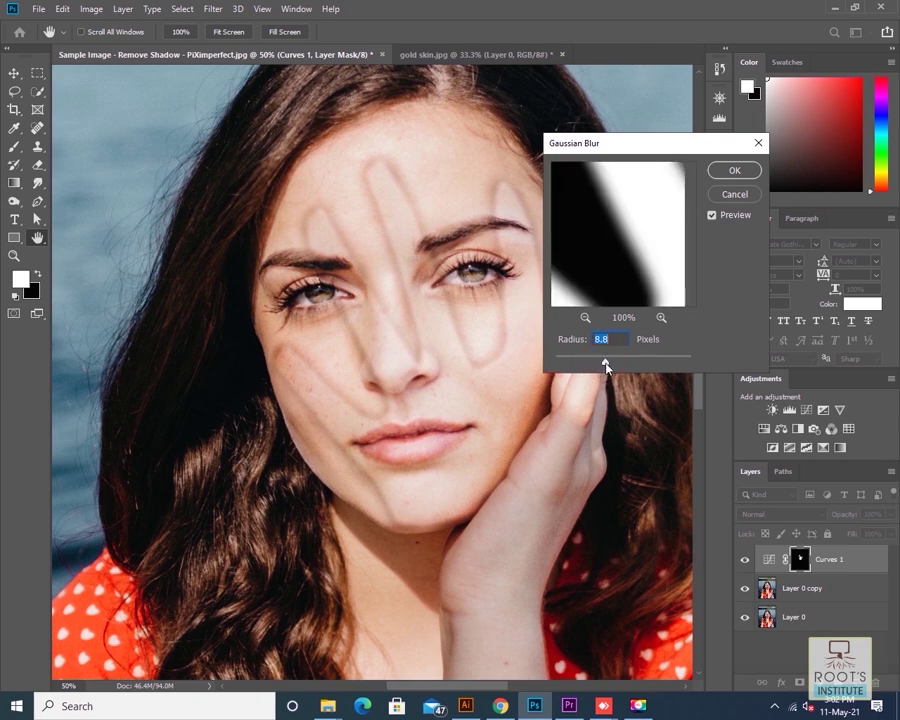
pyautogui.moveTo(606, 366); pyautogui.dragTo(642, 369)
pyautogui.moveTo(630, 366); pyautogui.dragTo(604, 369)
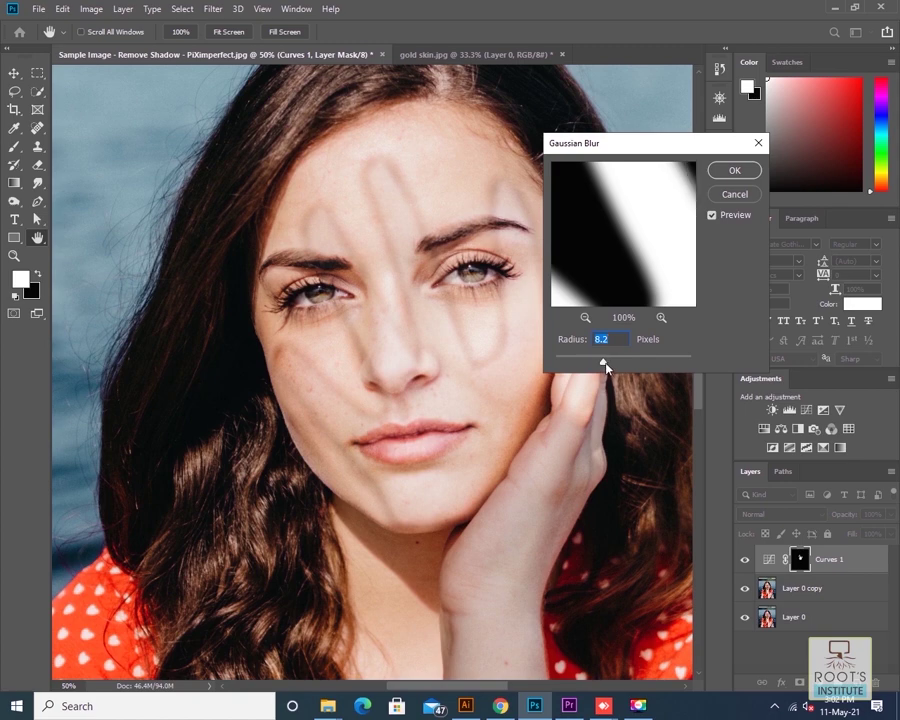
pyautogui.moveTo(605, 367); pyautogui.dragTo(612, 368)
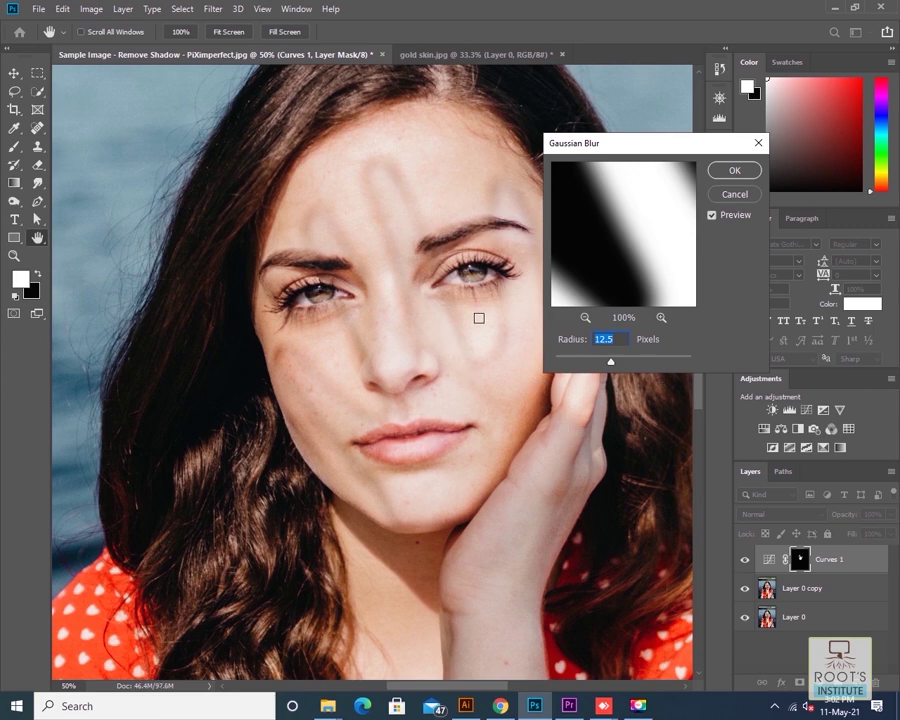
pyautogui.click(741, 181)
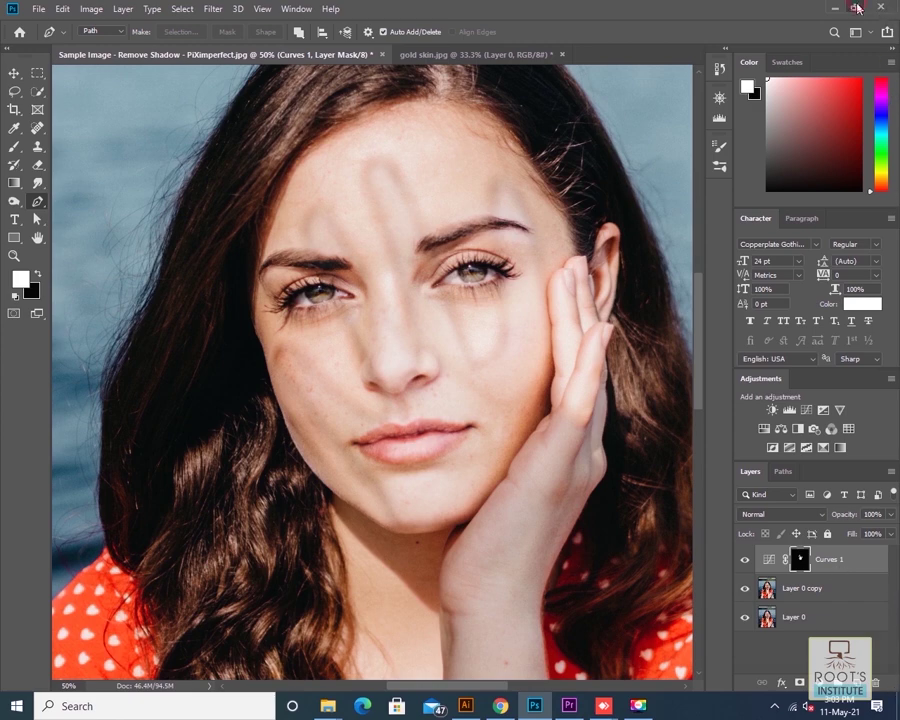
# Add a new layer above Curves 1 and fill it with neutral gray 747474.
pyautogui.doubleClick(605, 8)
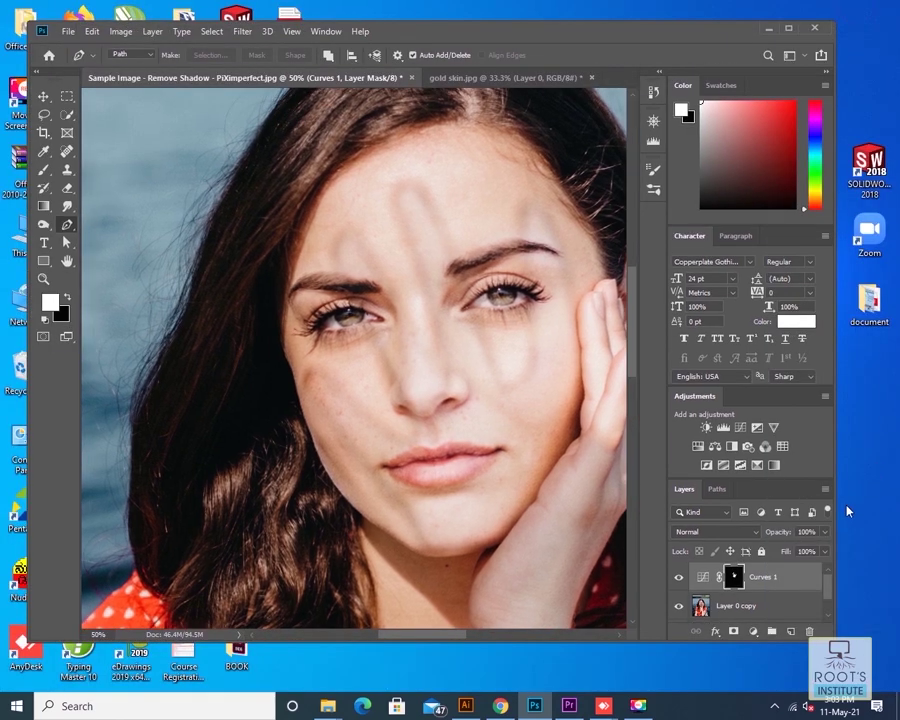
pyautogui.click(790, 632)
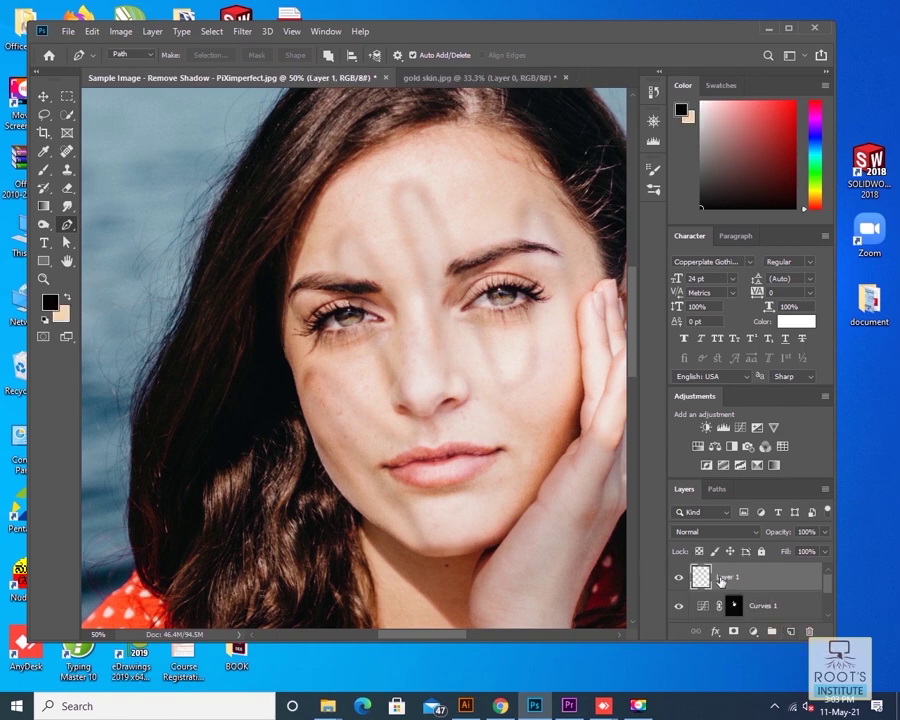
pyautogui.click(50, 302)
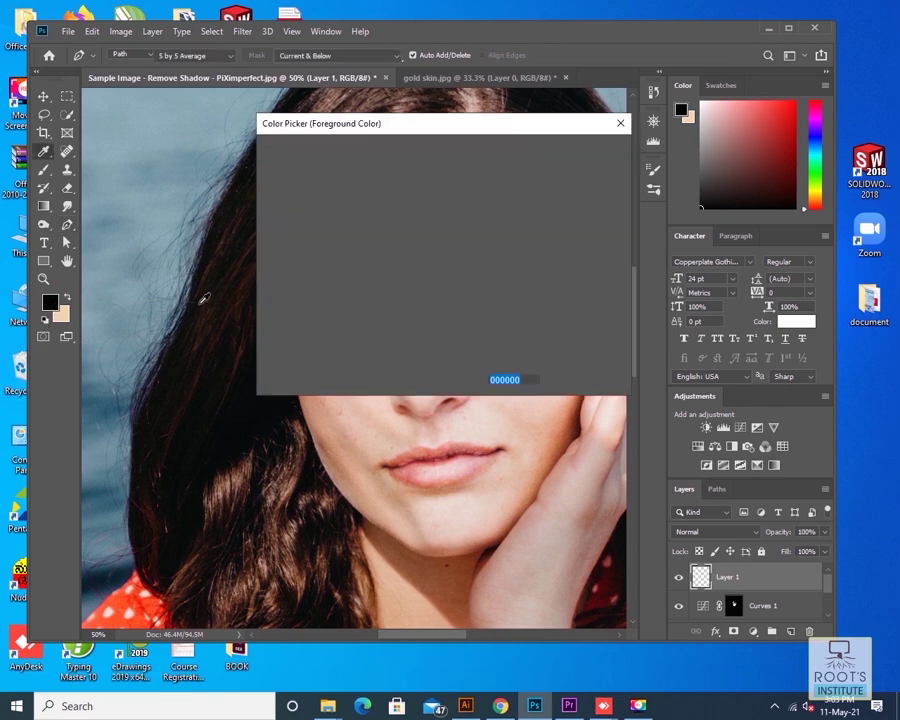
pyautogui.moveTo(366, 308); pyautogui.dragTo(237, 254)
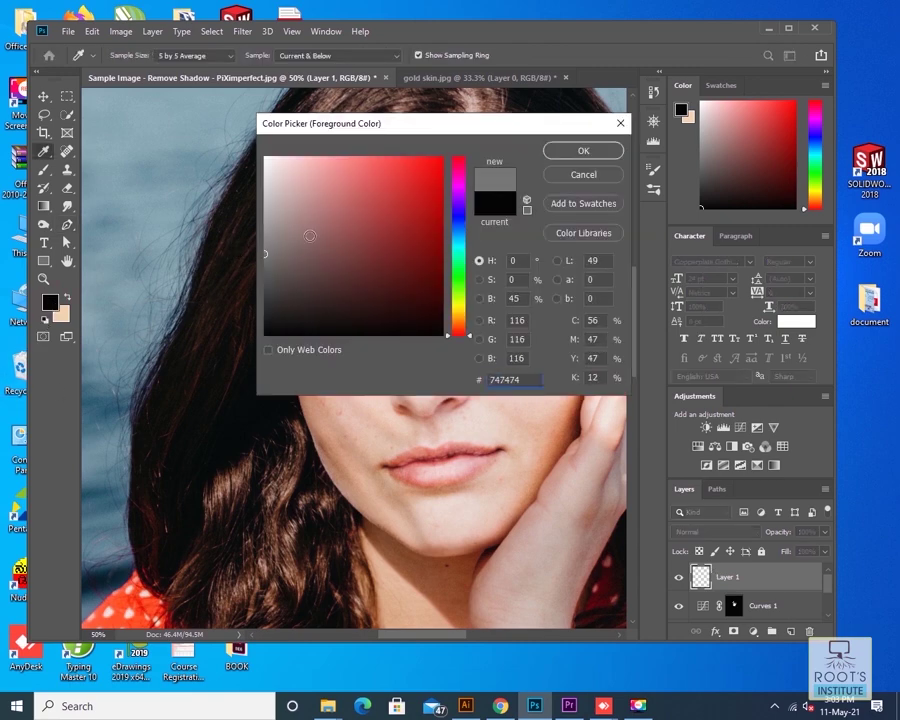
pyautogui.click(578, 152)
pyautogui.press('p')
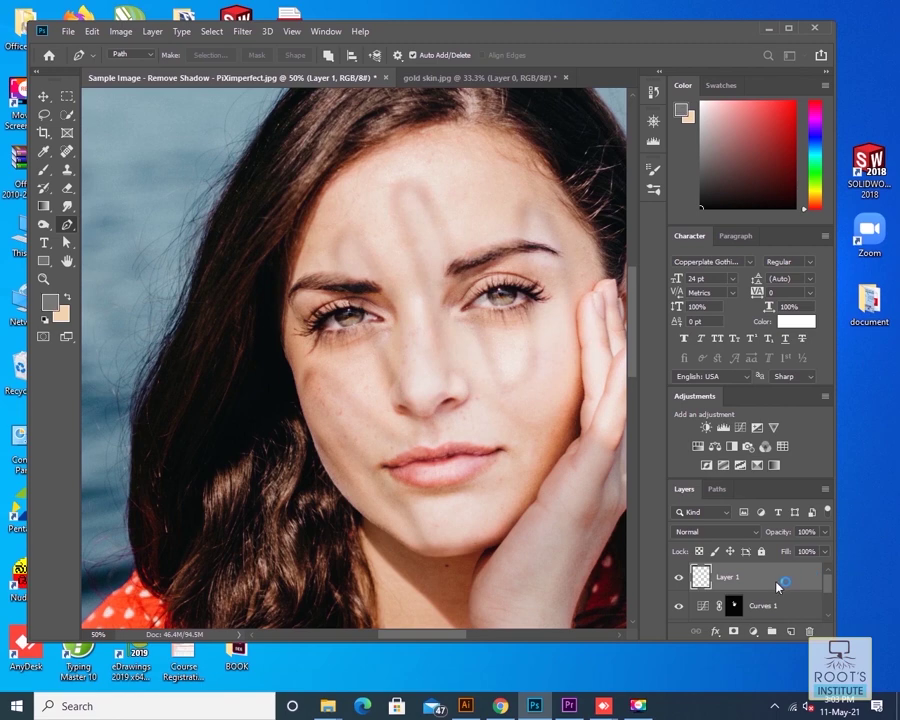
pyautogui.hotkey('alt', 'BackSpace')
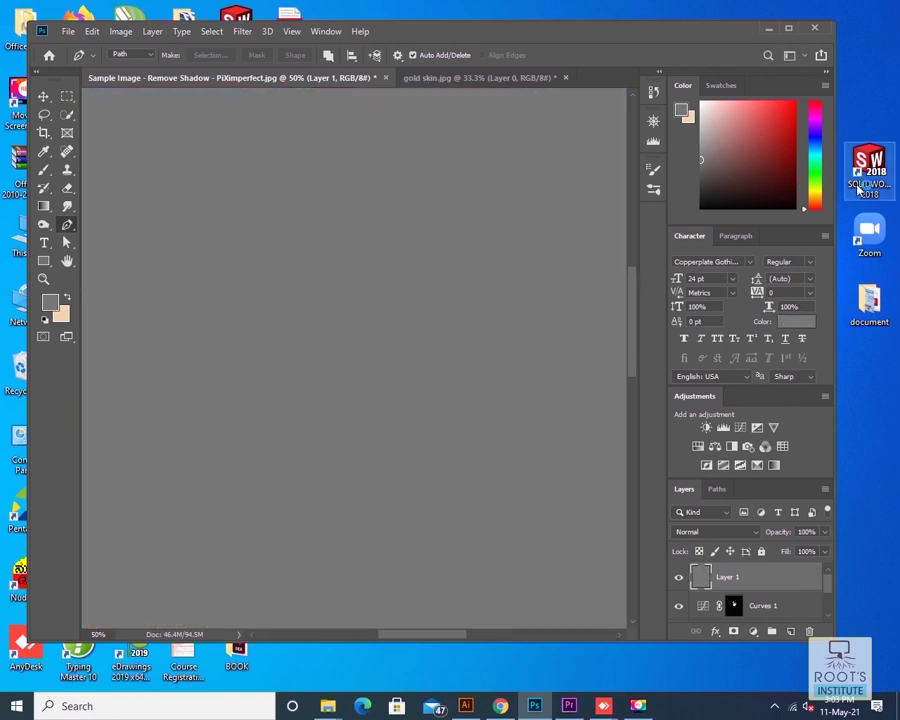
# Set the gray layer's blending mode to Color to view the portrait in black and white.
pyautogui.click(790, 29)
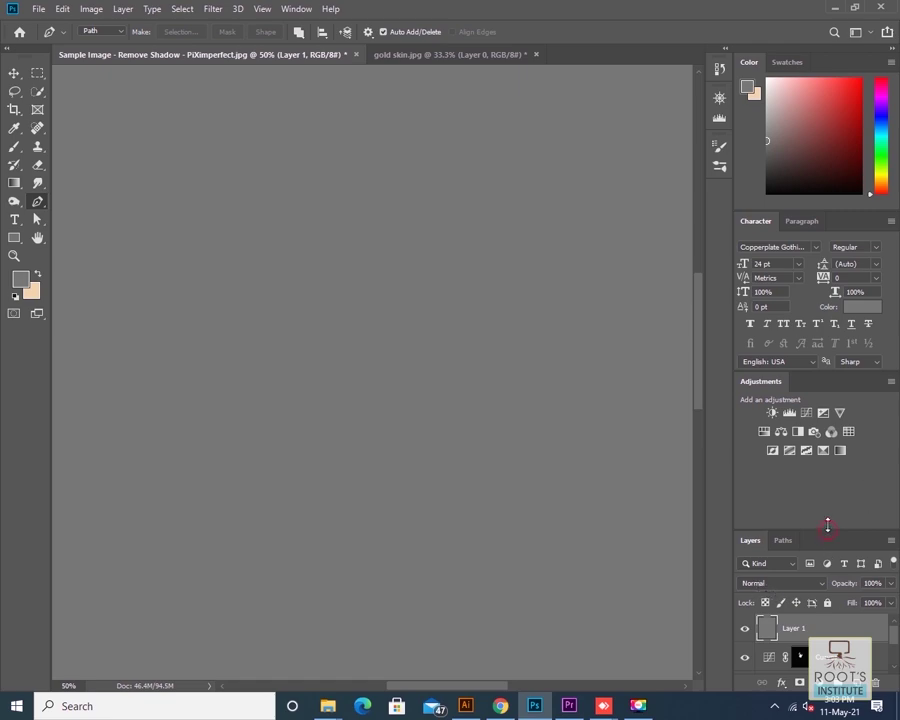
pyautogui.moveTo(828, 525); pyautogui.dragTo(821, 454)
pyautogui.click(785, 507)
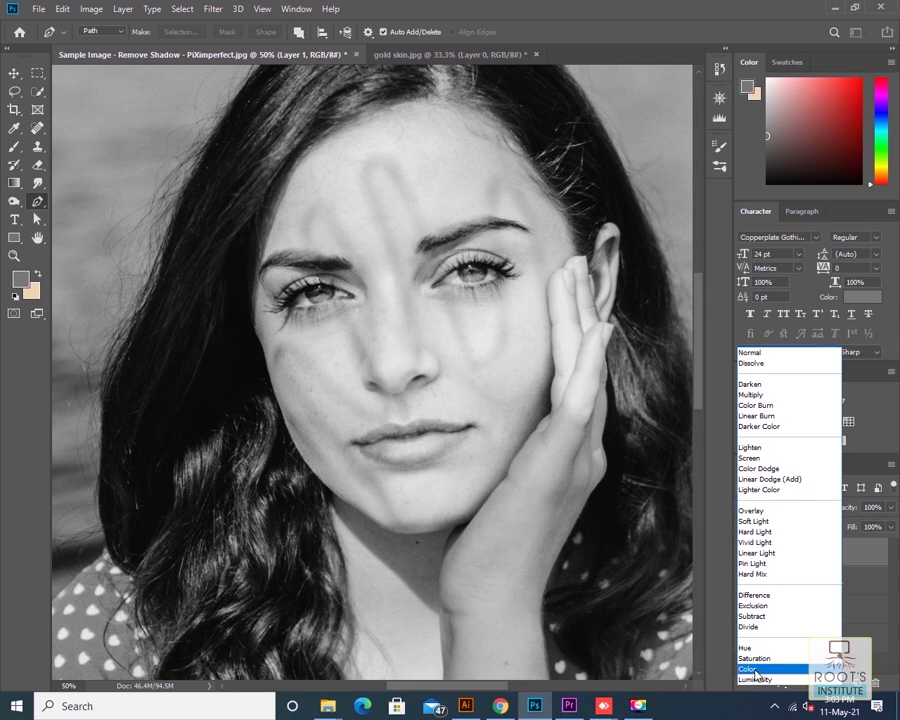
pyautogui.click(763, 671)
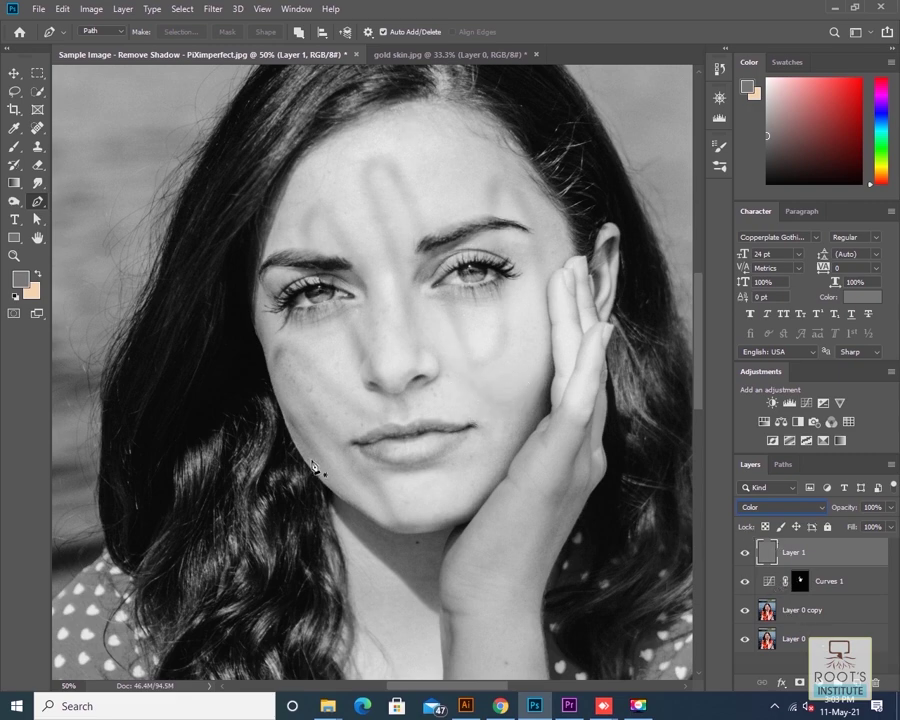
# Smudge the shadow edges on the cheek beside the raised hand in the Curves 1 mask, at 43% strength.
pyautogui.click(801, 581)
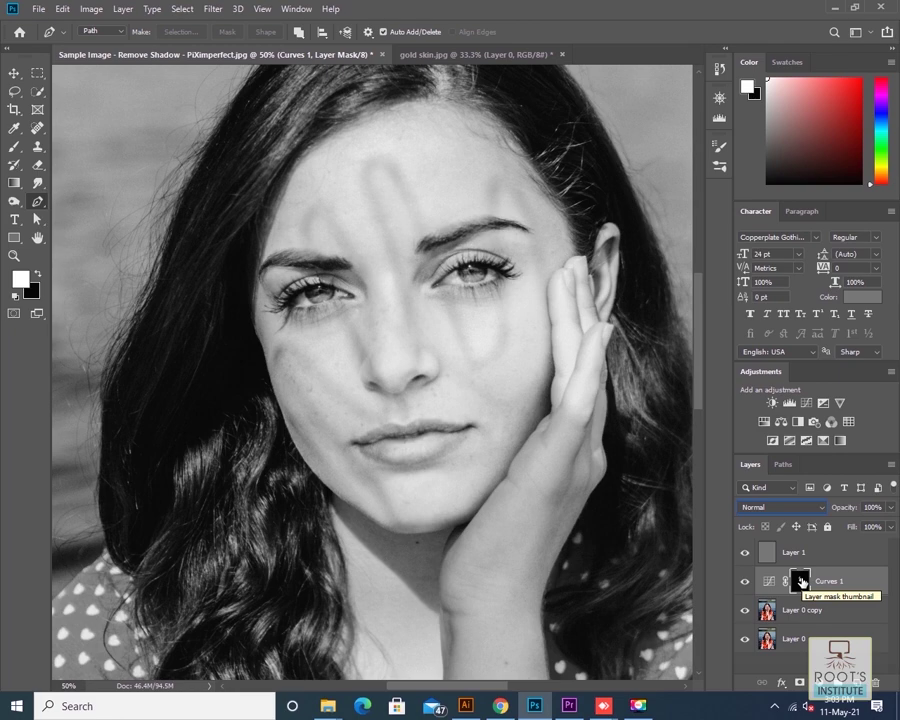
pyautogui.click(37, 184)
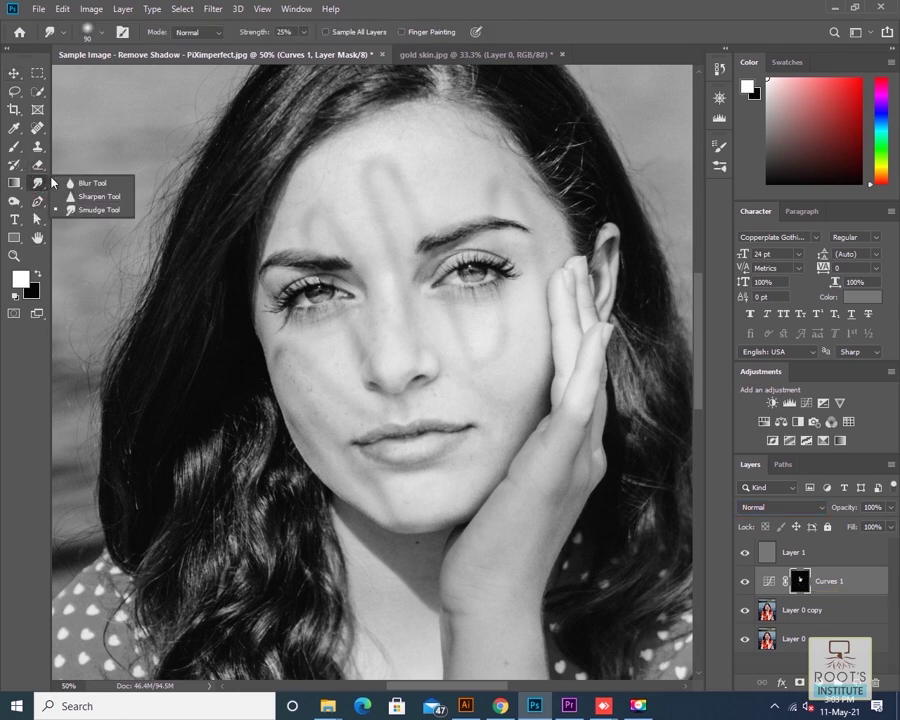
pyautogui.click(84, 210)
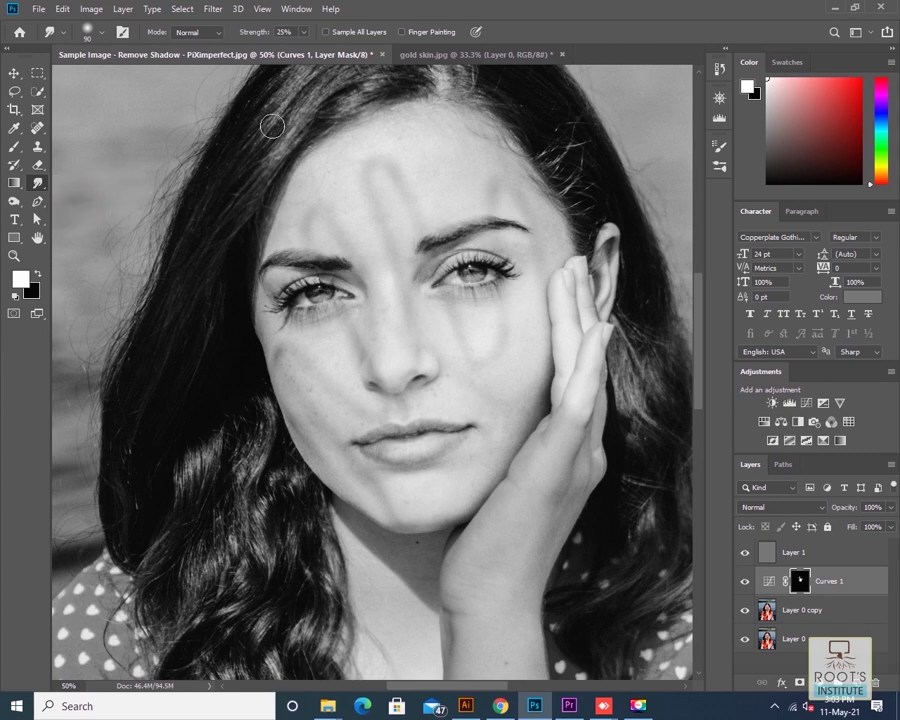
pyautogui.click(304, 32)
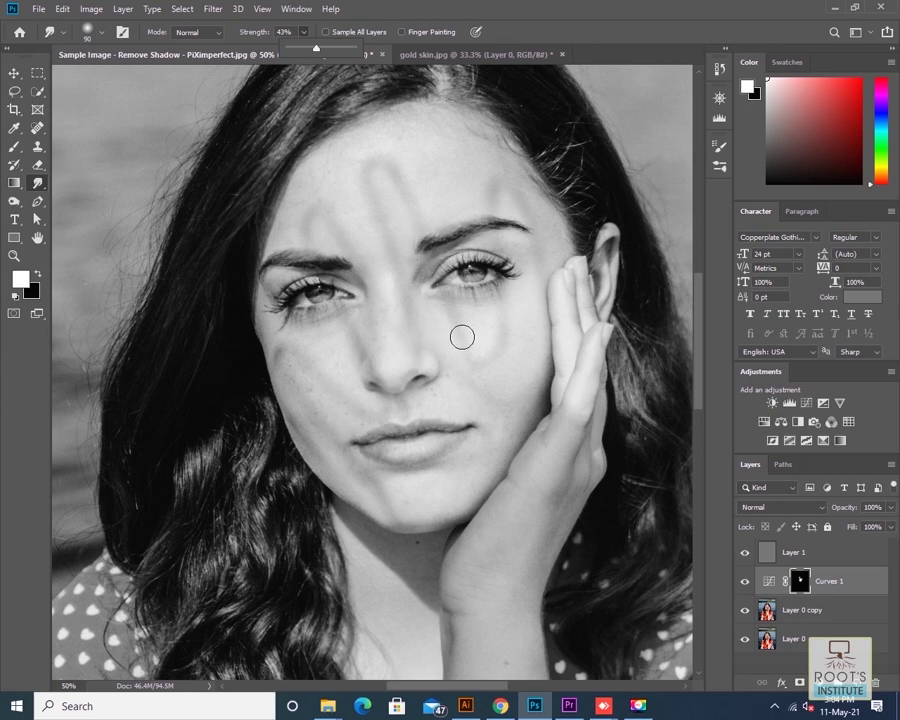
pyautogui.click(800, 580)
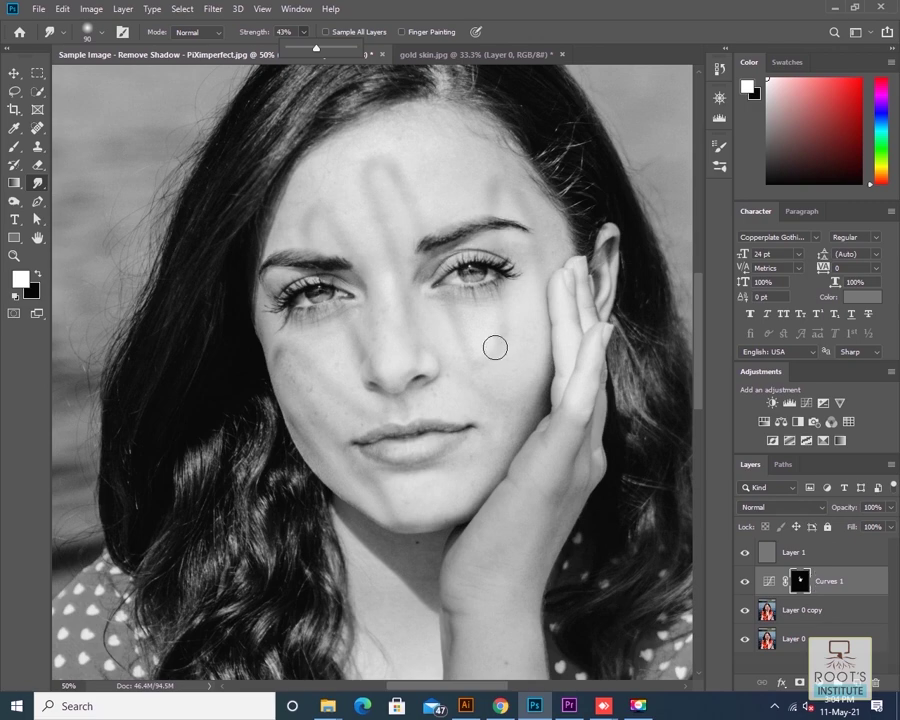
pyautogui.click(450, 310)
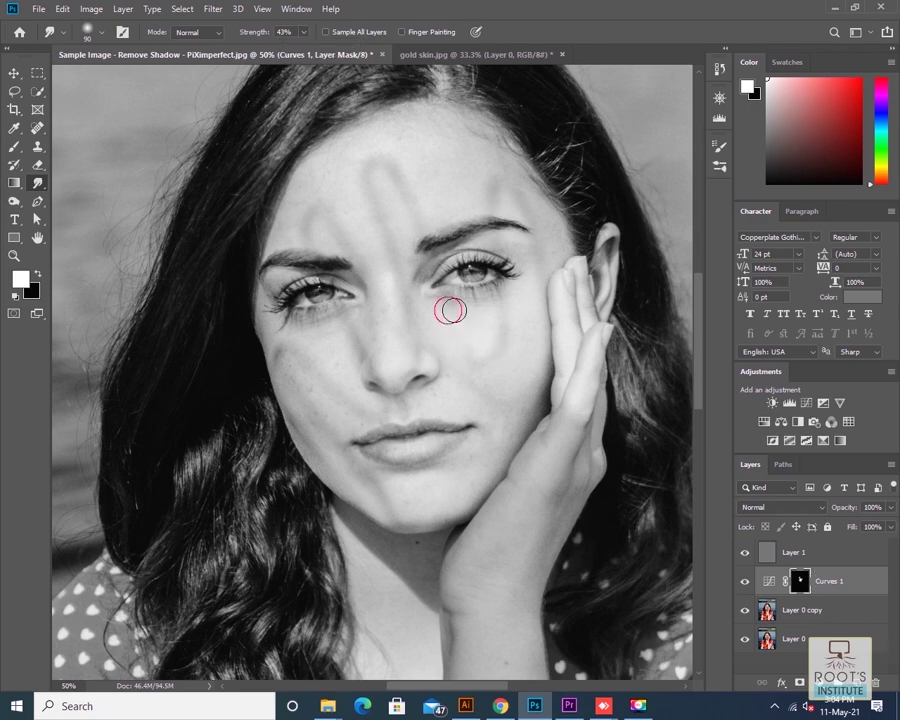
pyautogui.click(478, 360)
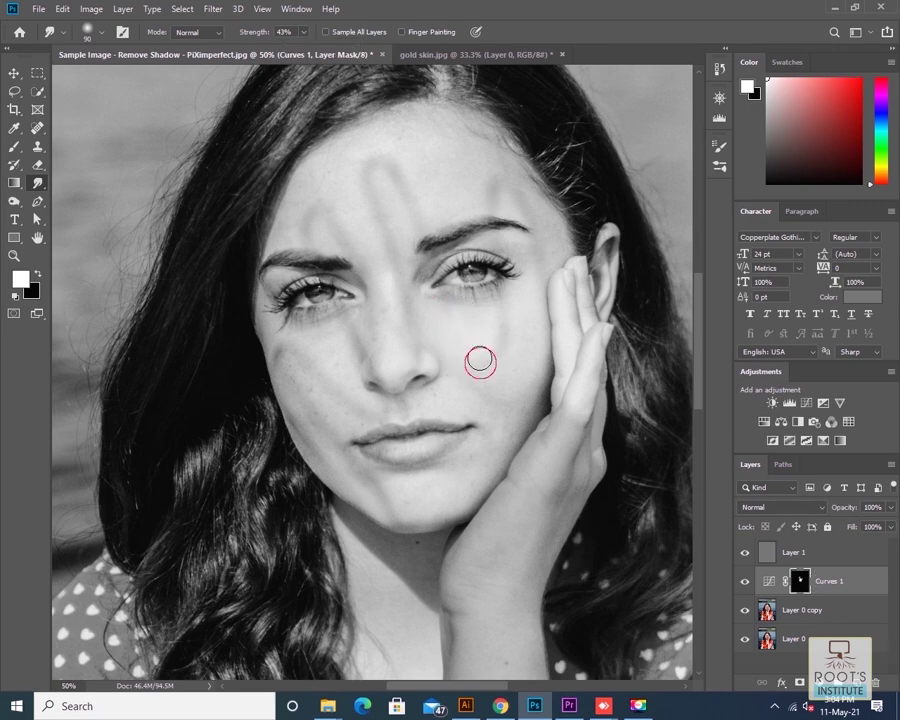
pyautogui.click(505, 312)
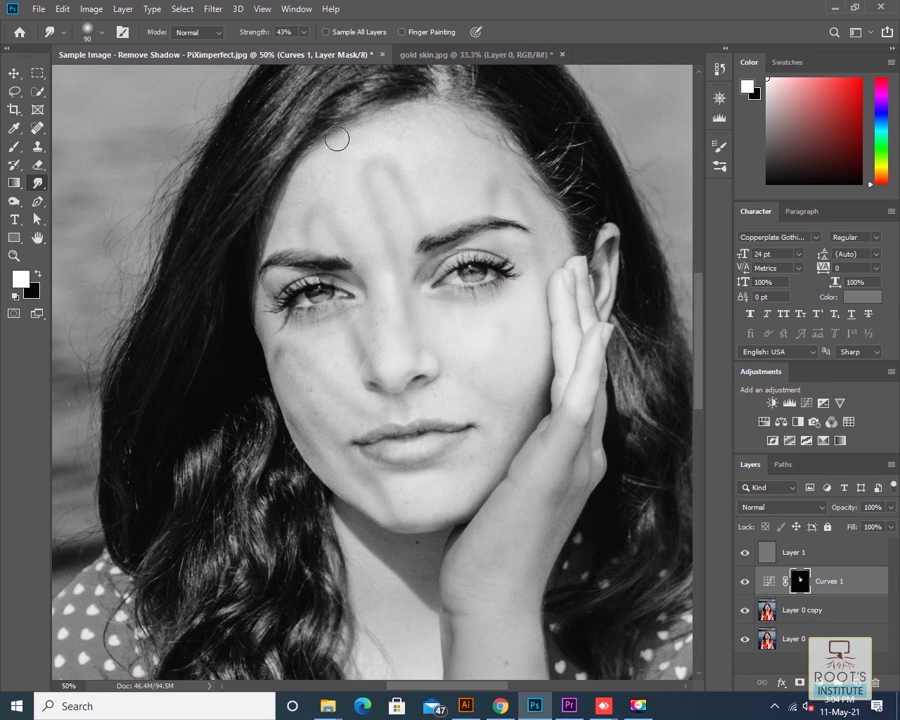
# Smudge the Curves 1 mask beside the nose bridge and above the eyebrow farther from the hand.
pyautogui.click(346, 324)
pyautogui.click(354, 343)
pyautogui.click(307, 219)
pyautogui.click(338, 233)
pyautogui.click(356, 249)
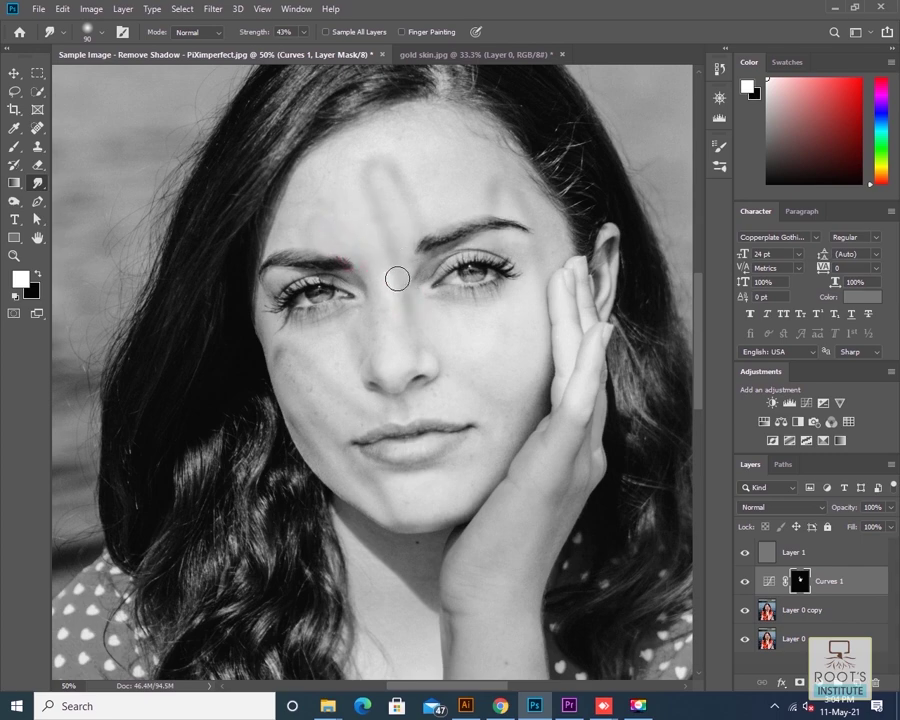
# Smudge the mask along the finger shadow's outline at mid-forehead and down between the eyebrows.
pyautogui.click(389, 235)
pyautogui.click(380, 213)
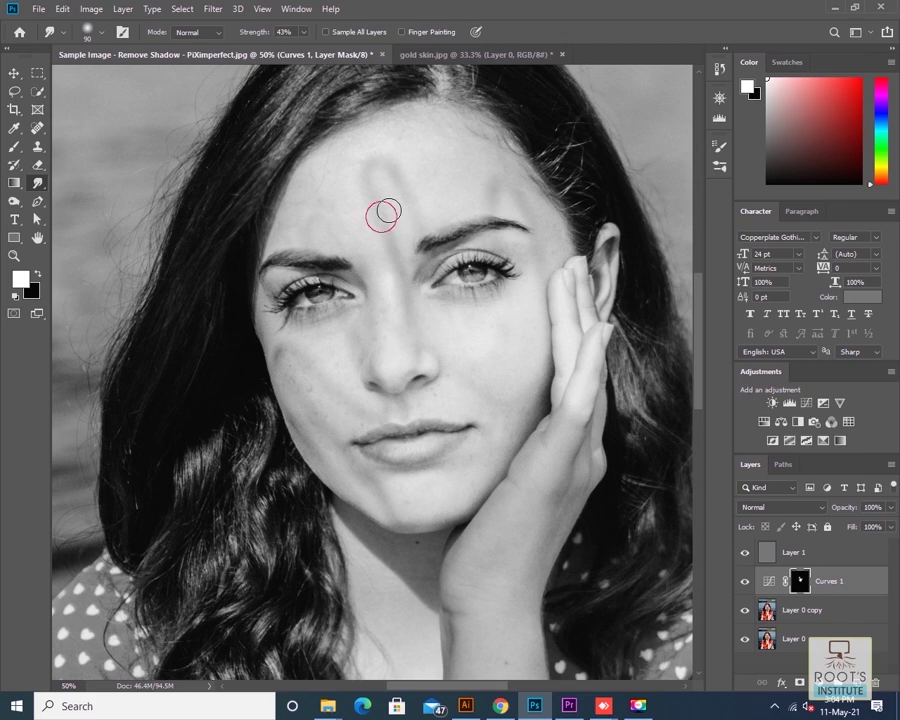
pyautogui.click(384, 207)
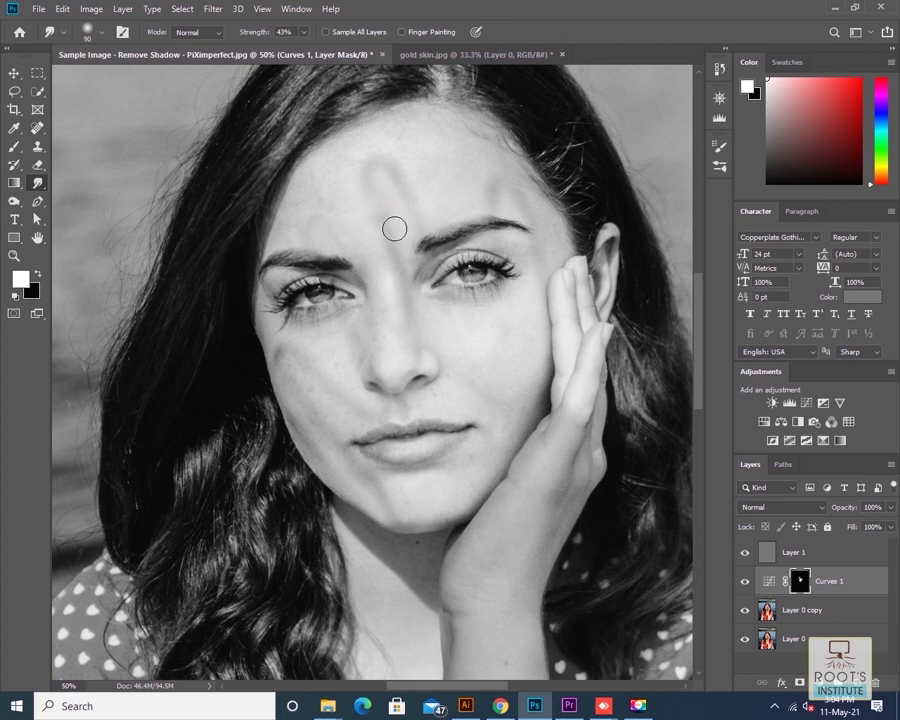
pyautogui.click(399, 239)
pyautogui.click(400, 267)
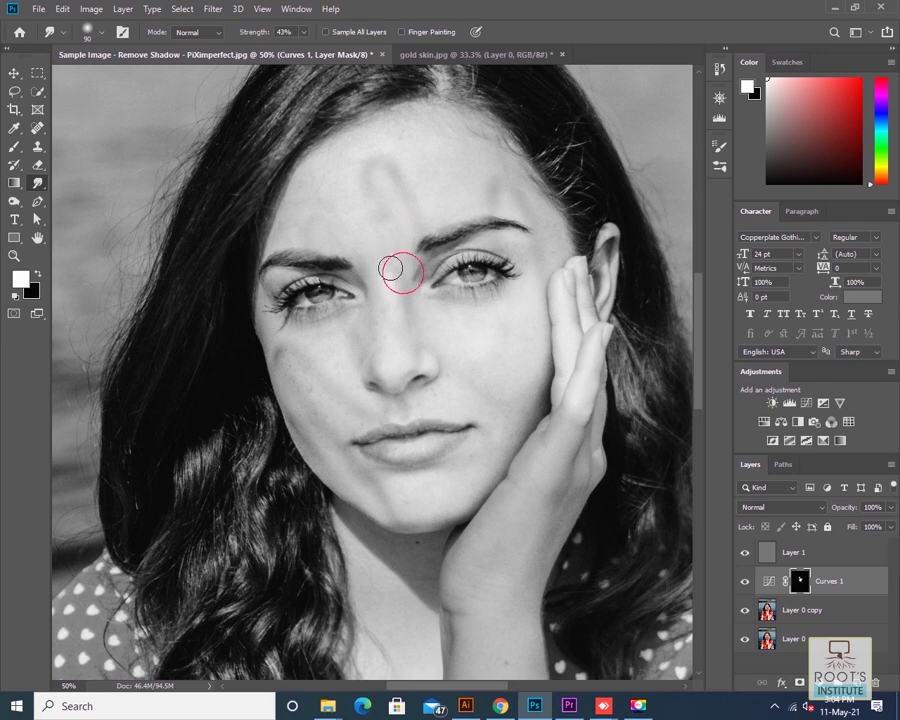
pyautogui.click(376, 192)
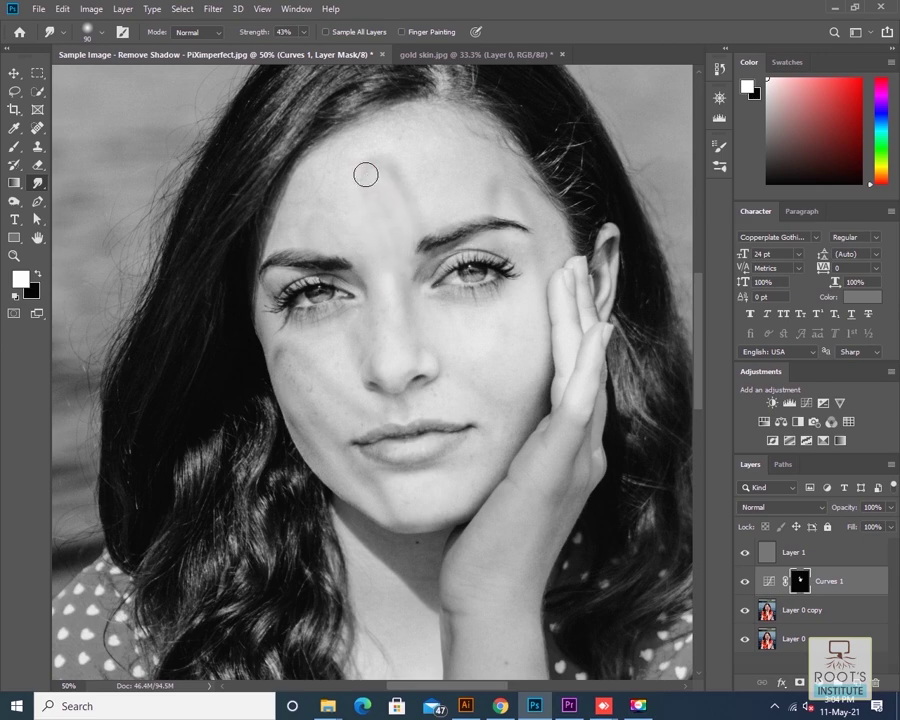
pyautogui.click(389, 168)
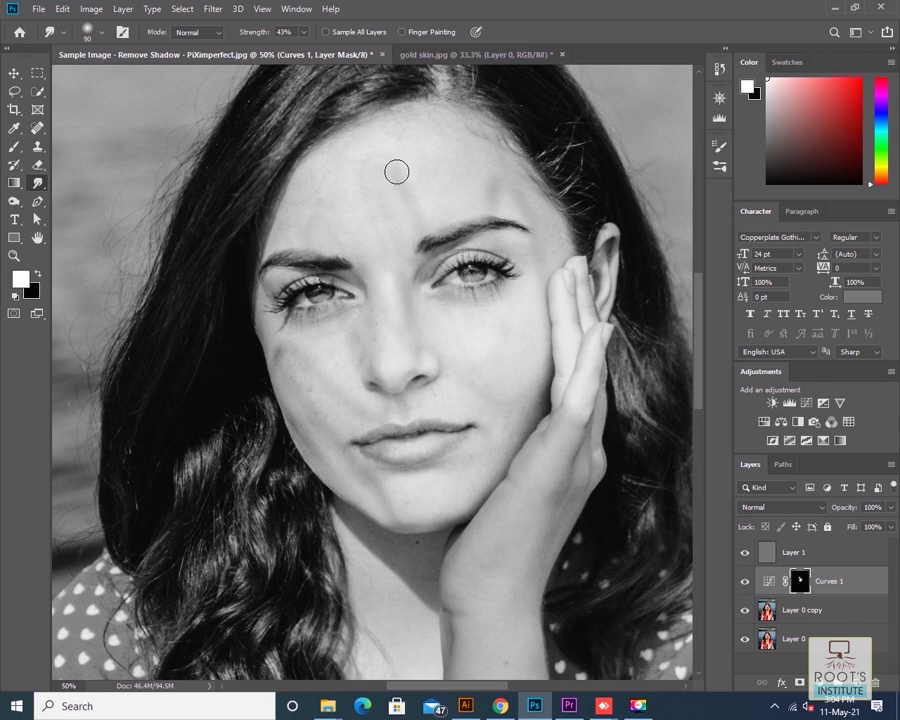
pyautogui.click(420, 206)
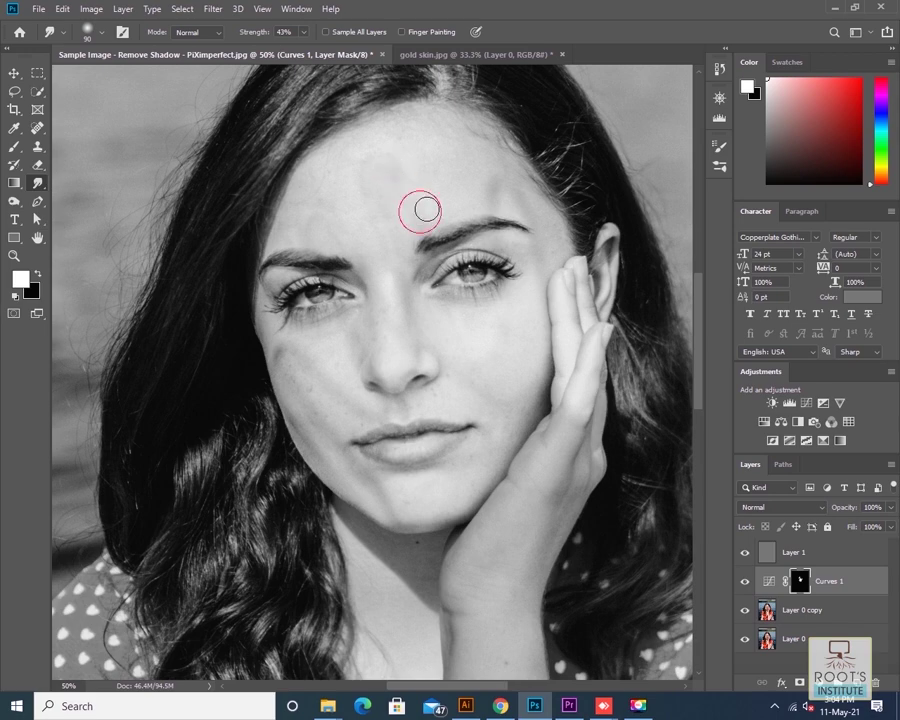
pyautogui.click(416, 231)
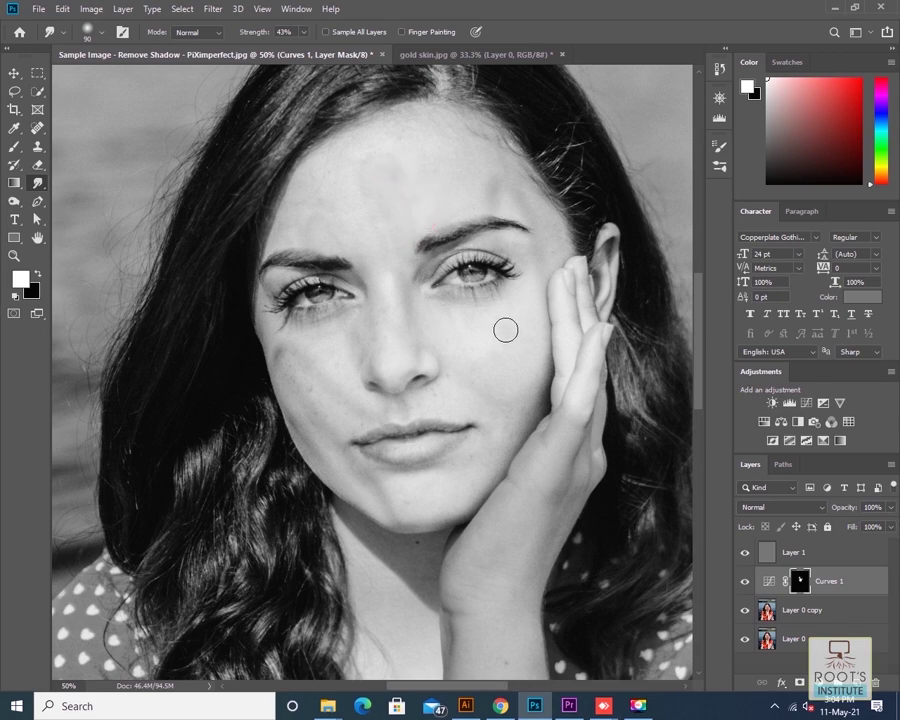
# Smudge the remaining mask edges at the temple above the hand-side eyebrow, on both cheeks and beside the mouth.
pyautogui.click(448, 315)
pyautogui.click(500, 203)
pyautogui.click(490, 187)
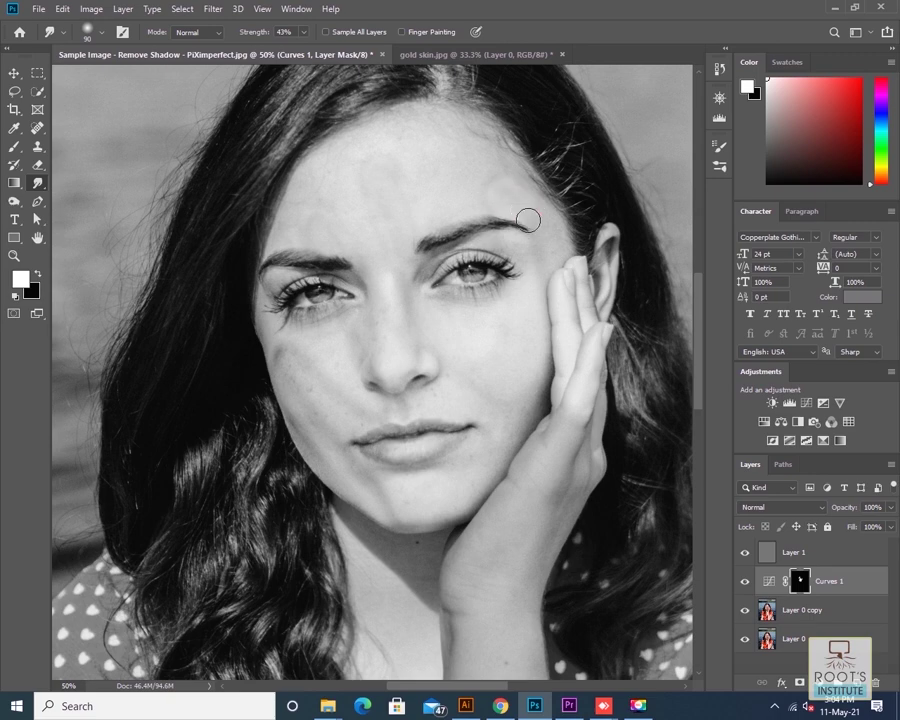
pyautogui.click(358, 410)
pyautogui.moveTo(355, 398)
pyautogui.mouseDown()
pyautogui.moveTo(342, 402)
pyautogui.moveTo(301, 350)
pyautogui.moveTo(317, 422)
pyautogui.moveTo(349, 439)
pyautogui.mouseUp()
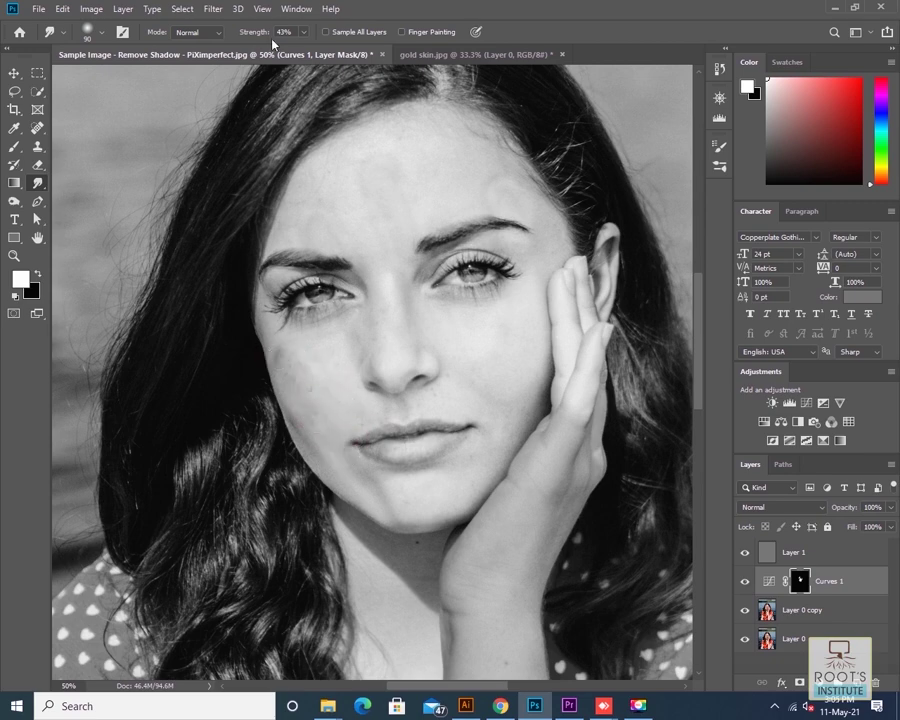
pyautogui.moveTo(384, 492); pyautogui.dragTo(356, 466)
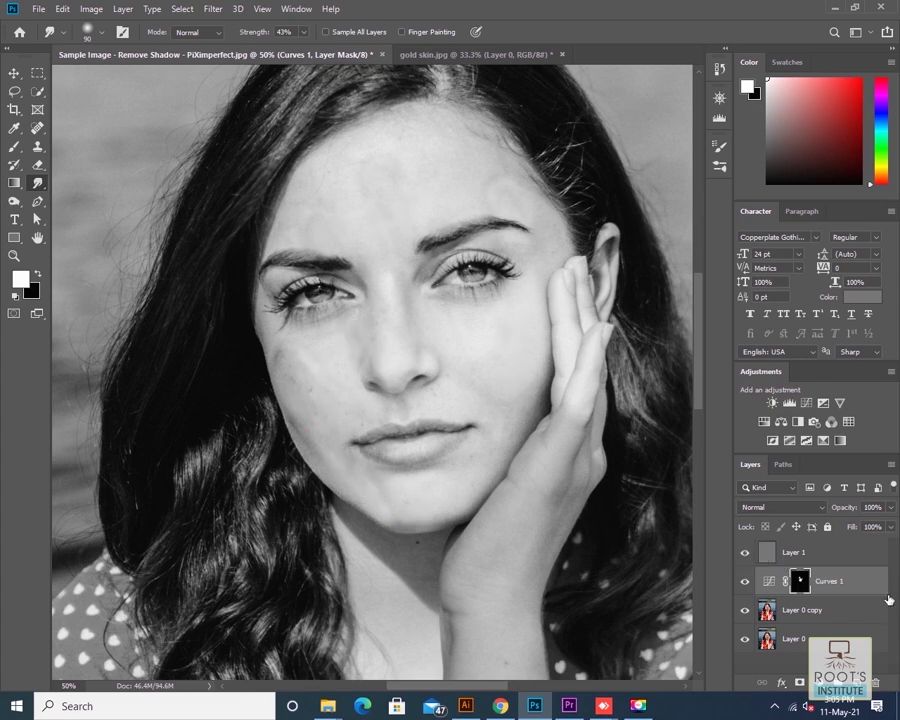
# Paint white on the Curves 1 mask over the mid-forehead and nose bridge with a 100-pixel soft brush.
pyautogui.click(14, 146)
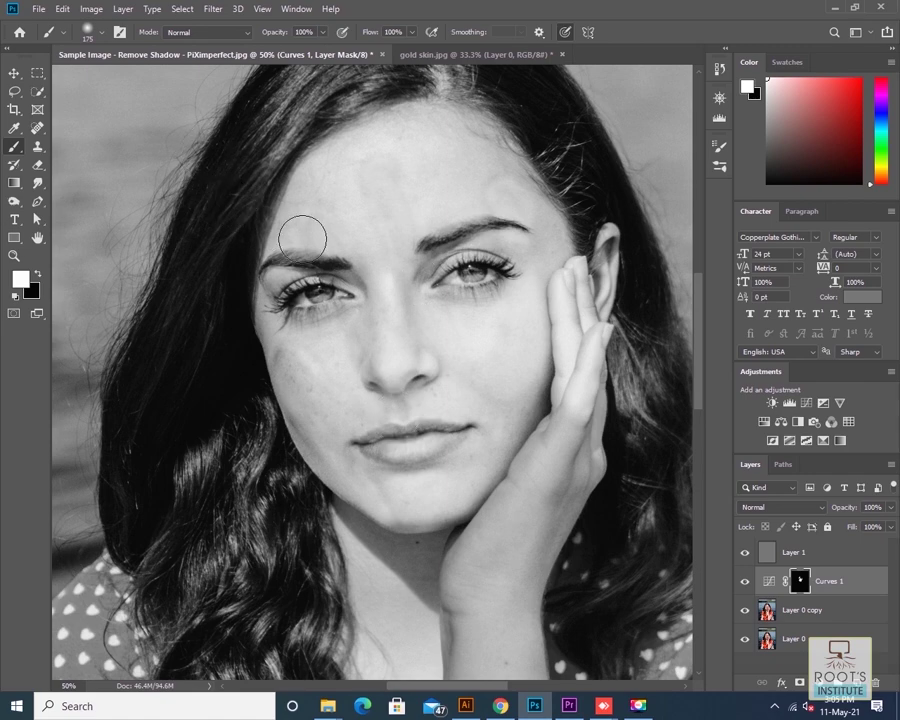
pyautogui.press(']')
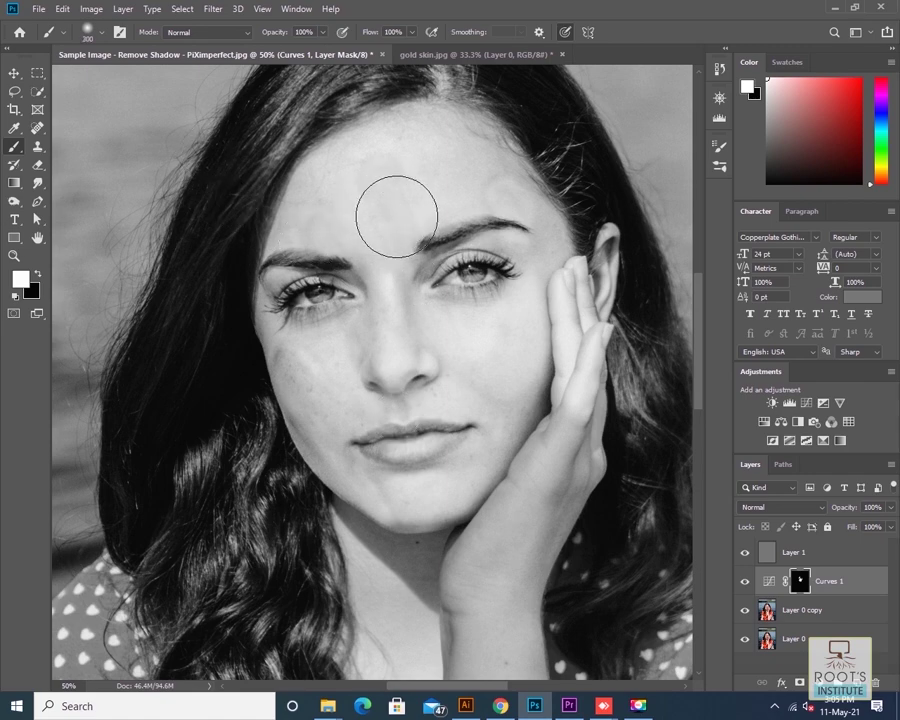
pyautogui.press('[')
pyautogui.press('[')
pyautogui.press('[')
pyautogui.press('[')
pyautogui.click(402, 210)
pyautogui.click(409, 313)
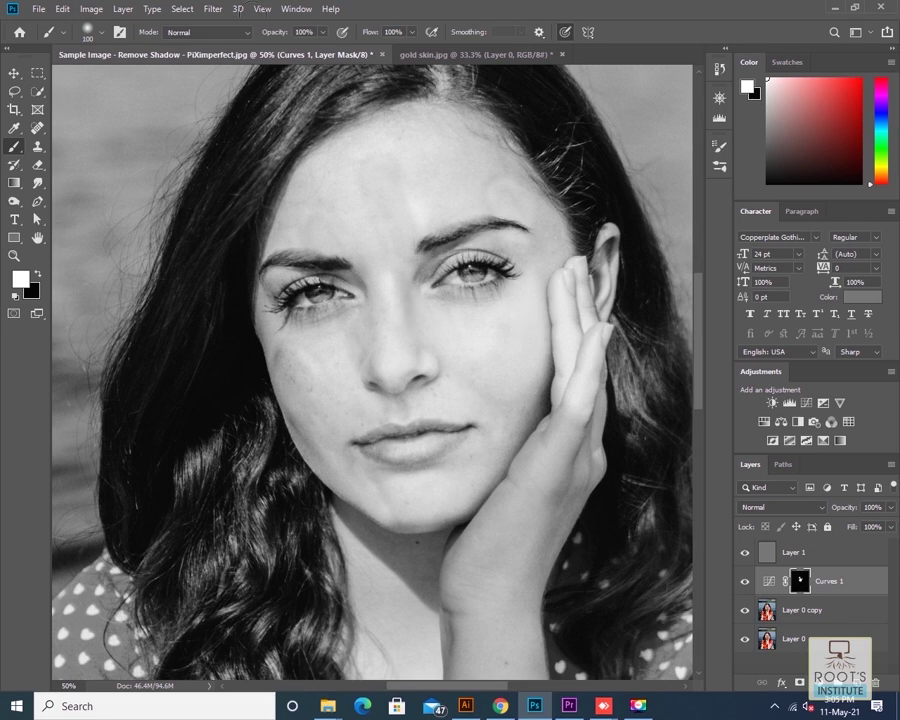
# Reduce the brush flow to 46% and paint white over the remaining forehead and nose-bridge shadow in the mask.
pyautogui.click(411, 34)
pyautogui.click(418, 214)
pyautogui.moveTo(399, 165); pyautogui.dragTo(382, 166)
pyautogui.click(397, 181)
pyautogui.click(414, 316)
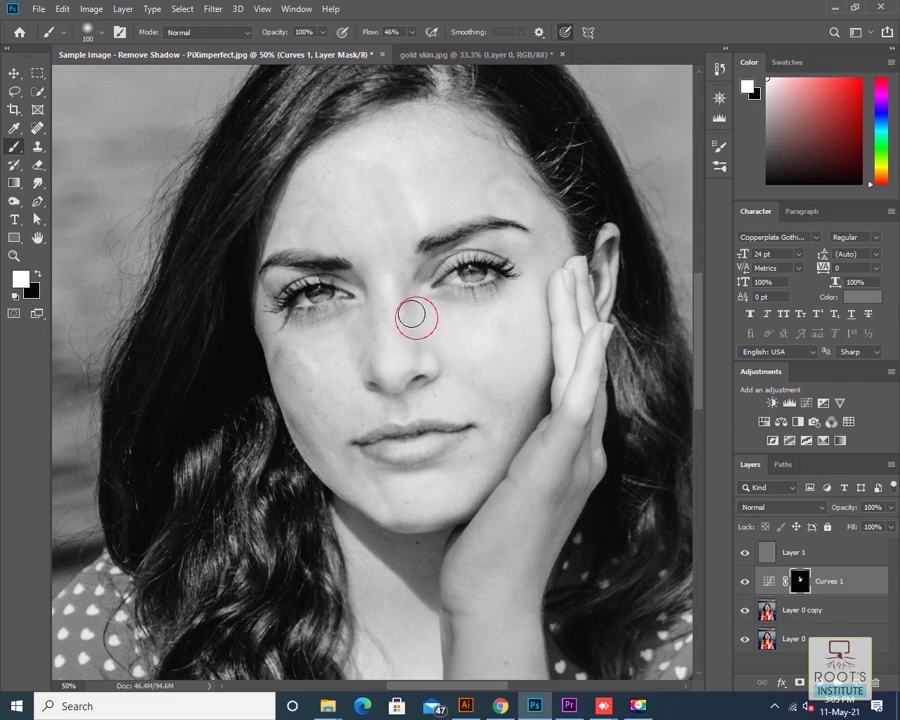
pyautogui.click(406, 289)
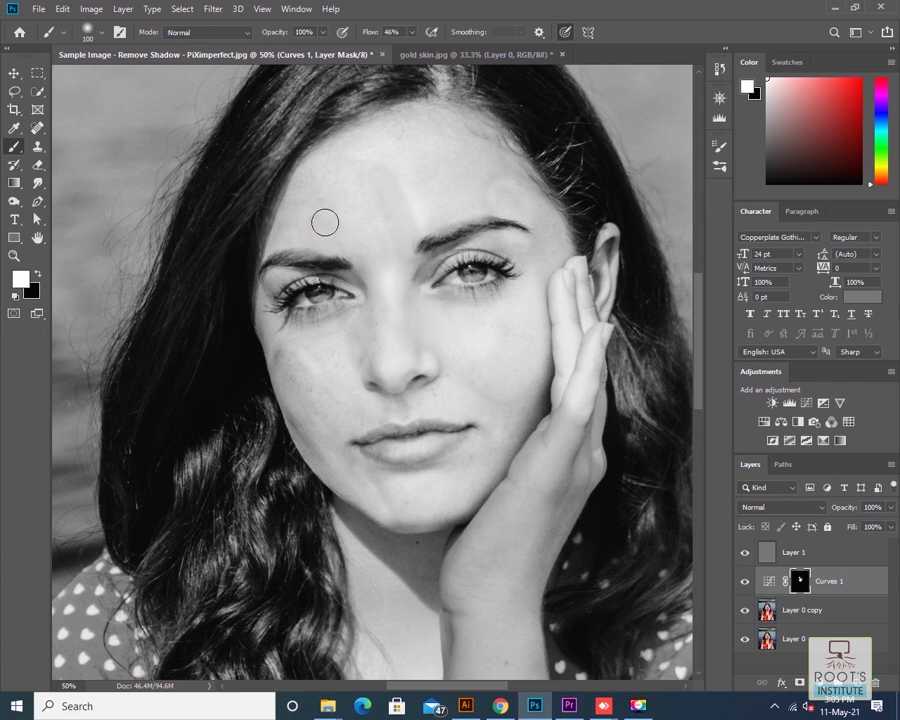
# Brush white into the mask over the shadow remnant above the hand-side eyebrow, and touch up the chin.
pyautogui.click(499, 186)
pyautogui.click(492, 197)
pyautogui.click(508, 187)
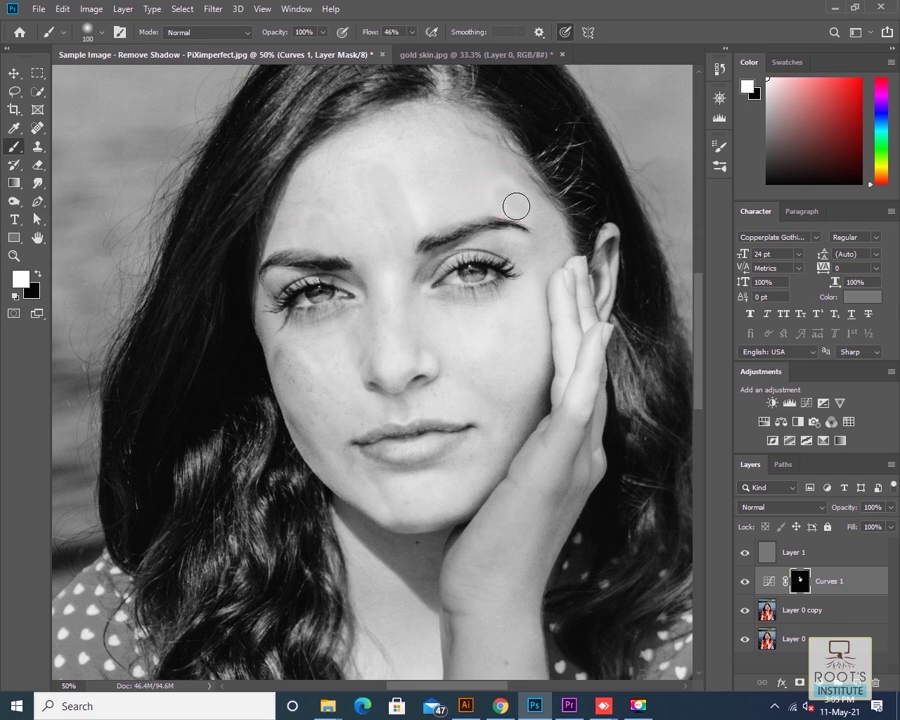
pyautogui.click(398, 502)
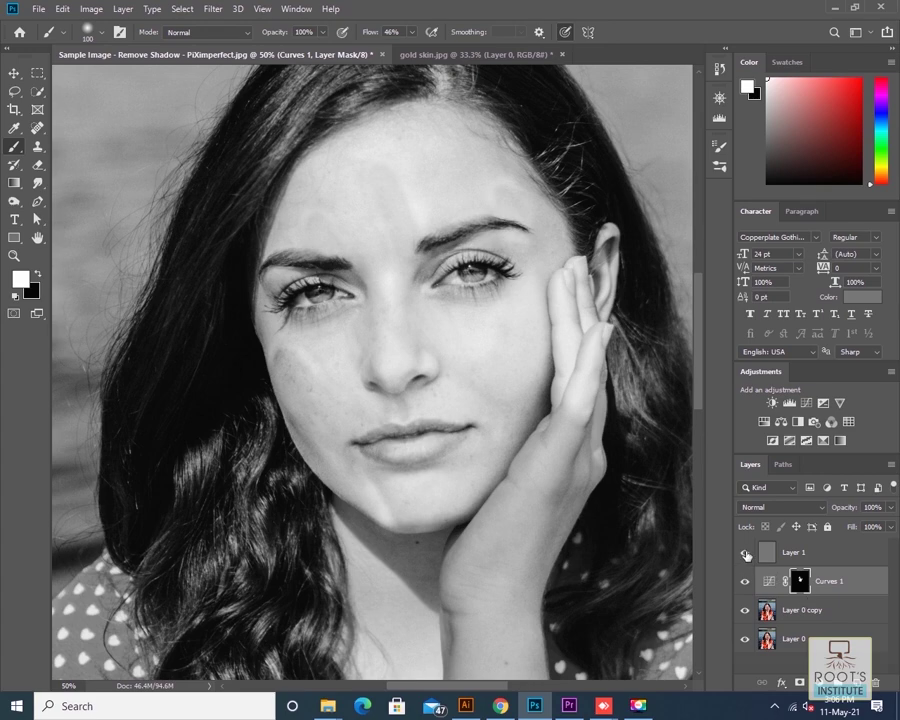
# Hide the gray Layer 1 and inspect the retouched face in color at 66.7% zoom.
pyautogui.click(745, 553)
pyautogui.hotkey('ctrl', '+')
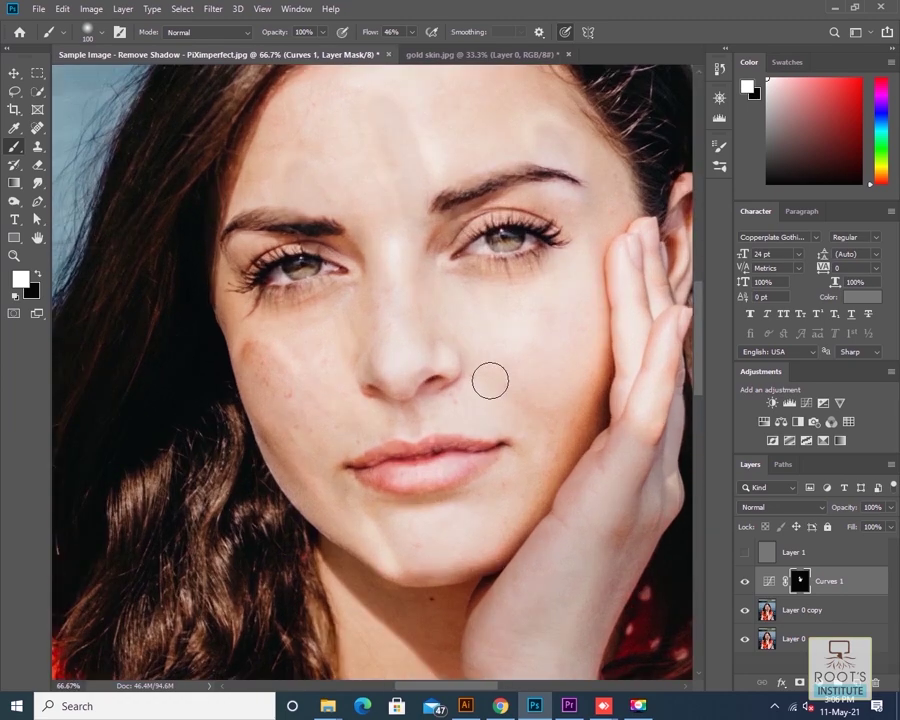
pyautogui.moveTo(537, 404); pyautogui.dragTo(470, 424)
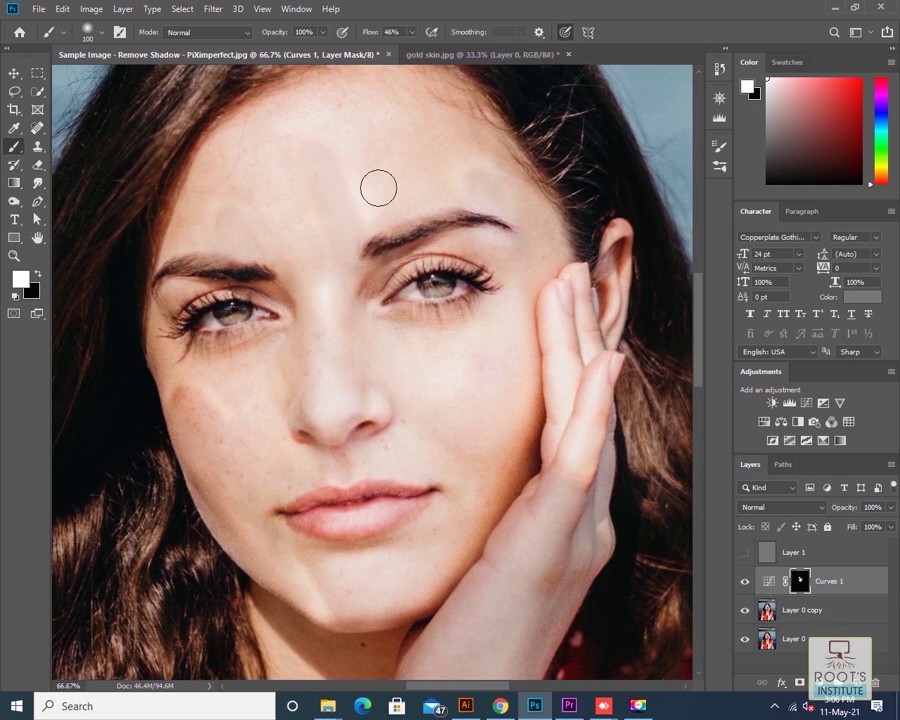
# Activate the Spot Healing Brush for retouching the remaining shadow traces.
pyautogui.click(37, 128)
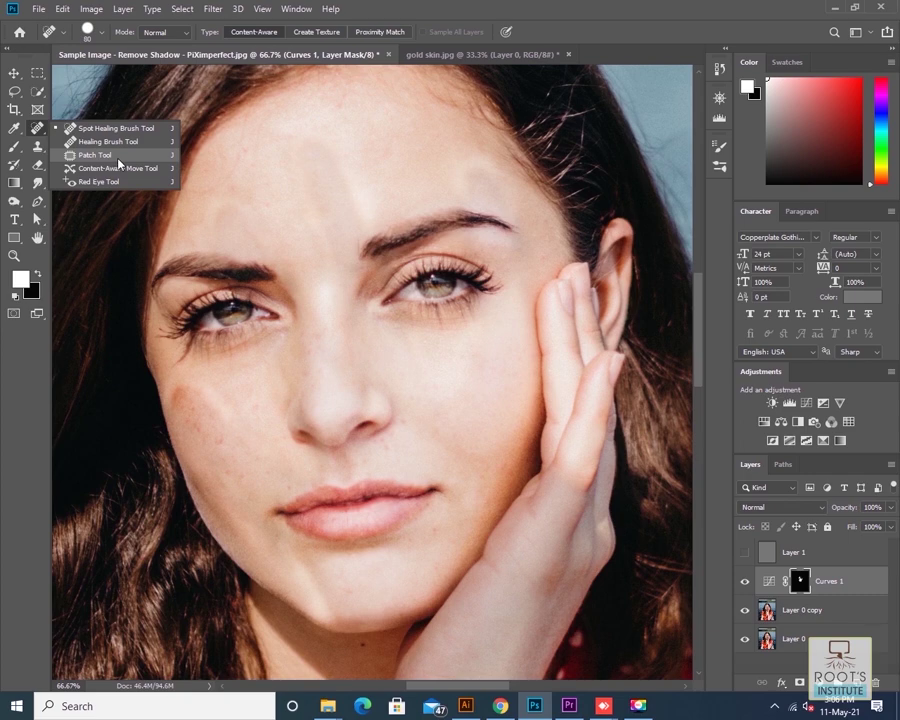
pyautogui.click(40, 130)
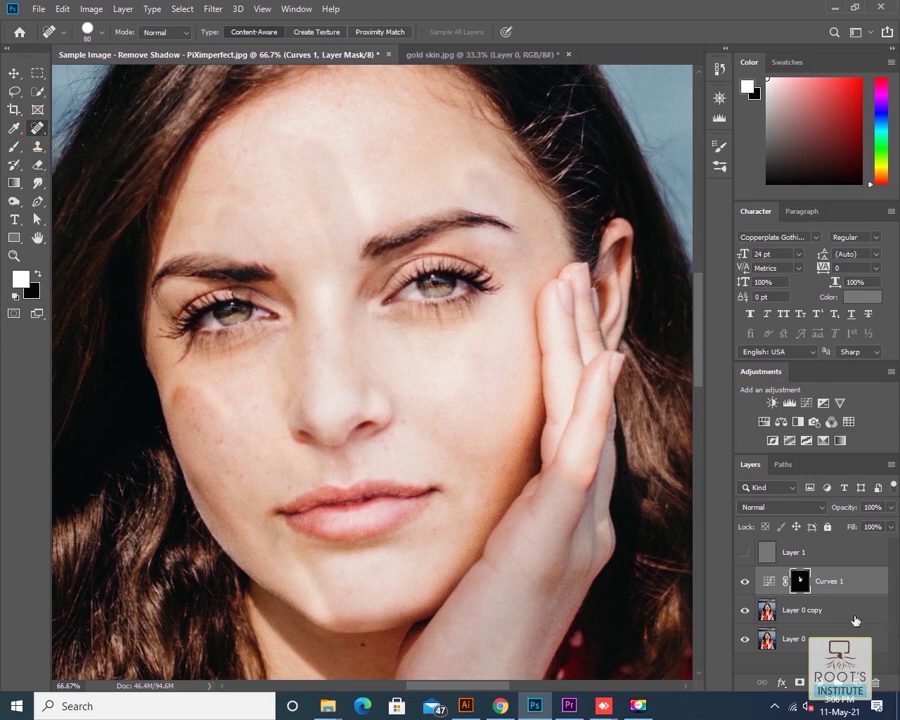
pyautogui.click(811, 615)
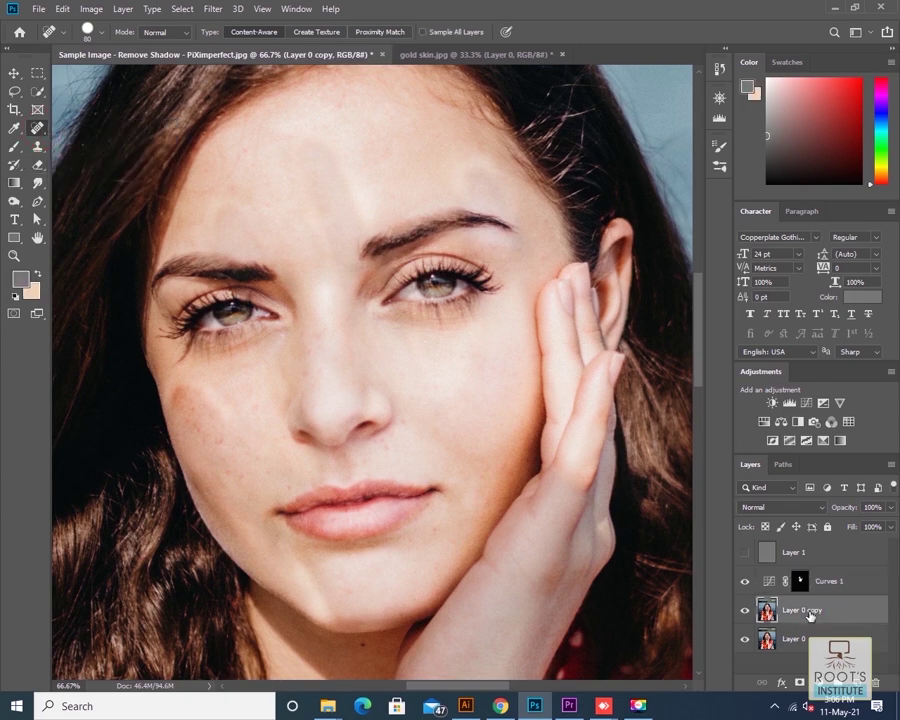
pyautogui.click(818, 592)
# Delete the gray helper layer, Layer 1, after toggling its visibility for a black-and-white comparison.
pyautogui.click(812, 560)
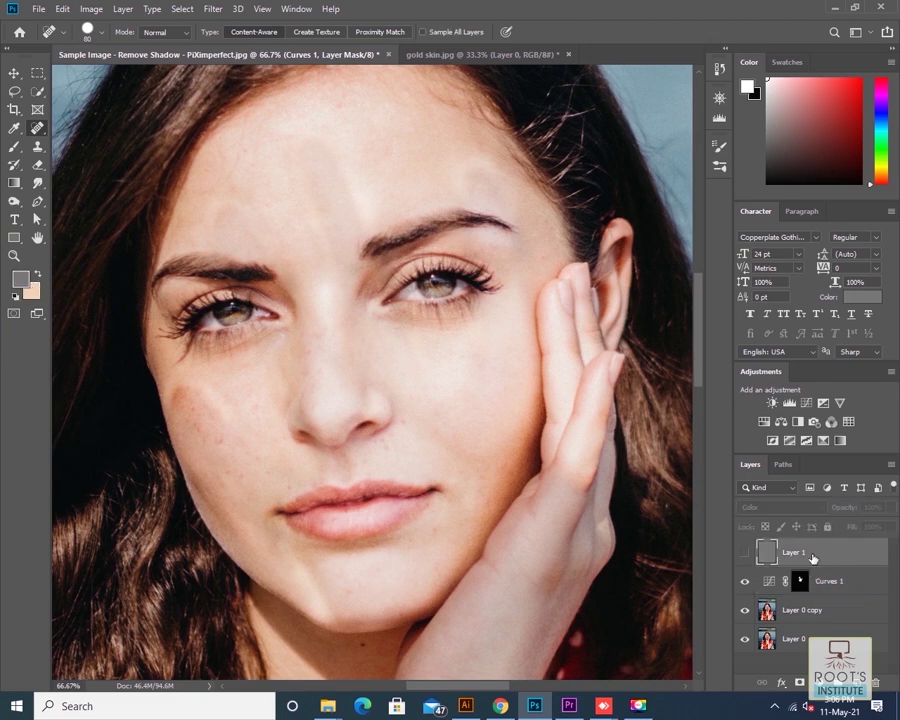
pyautogui.click(744, 553)
pyautogui.click(744, 556)
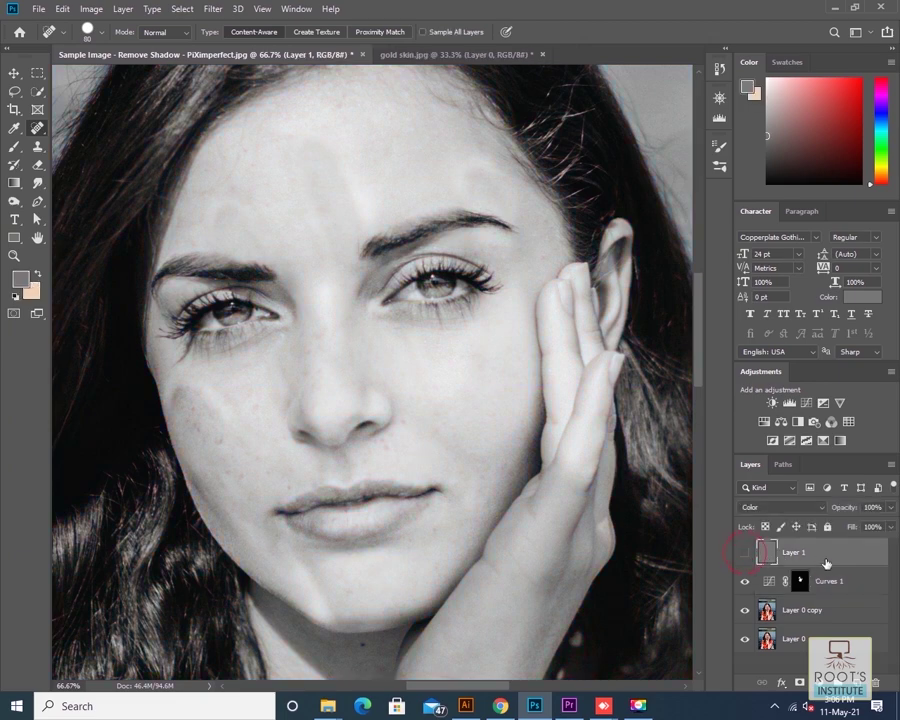
pyautogui.click(855, 7)
pyautogui.click(809, 631)
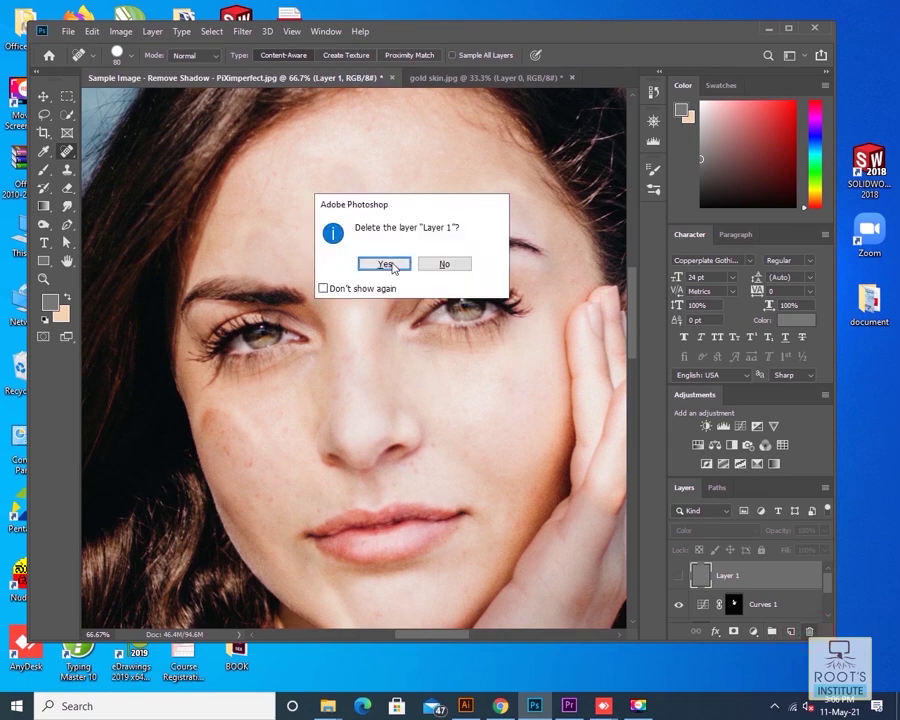
pyautogui.click(384, 263)
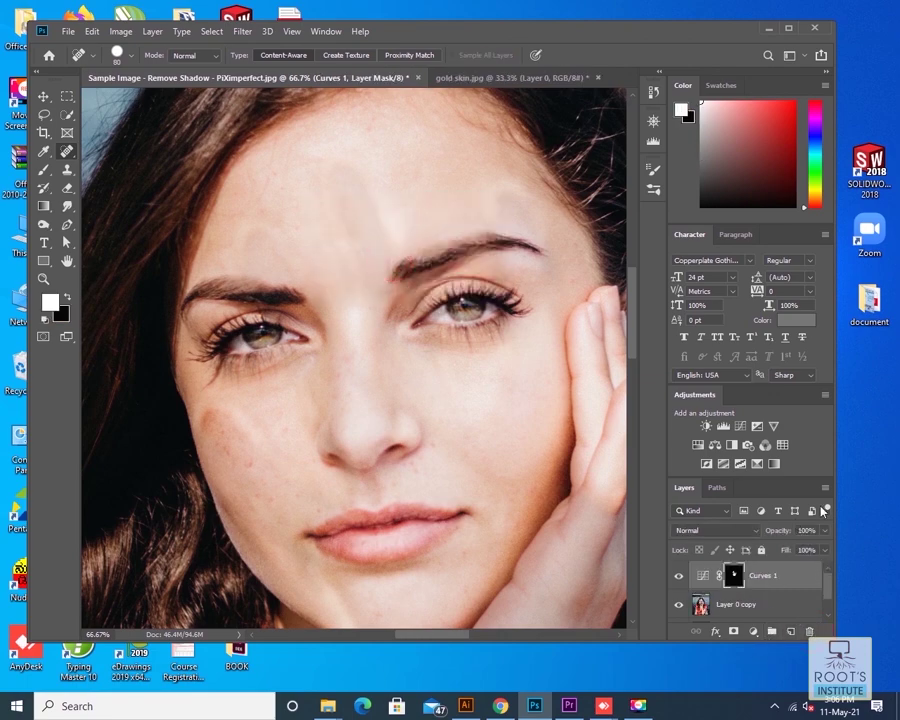
# Maximize the window, extend the layer list, select Curves 1 with Layer 0 copy, and stamp all visible layers into a new layer.
pyautogui.click(788, 28)
pyautogui.scroll(-1, 882, 635)
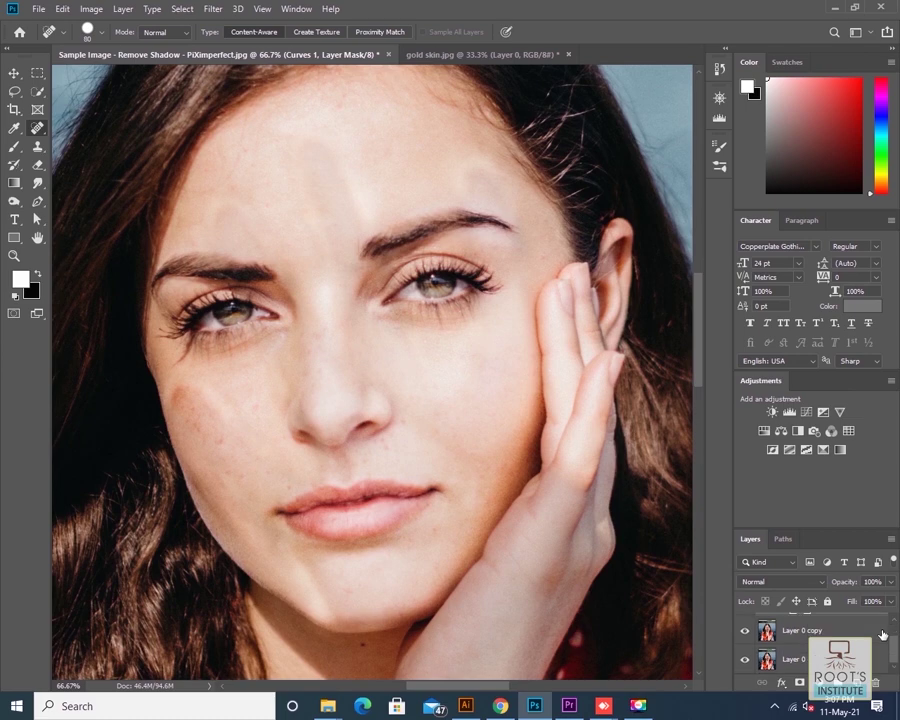
pyautogui.moveTo(833, 520); pyautogui.dragTo(833, 436)
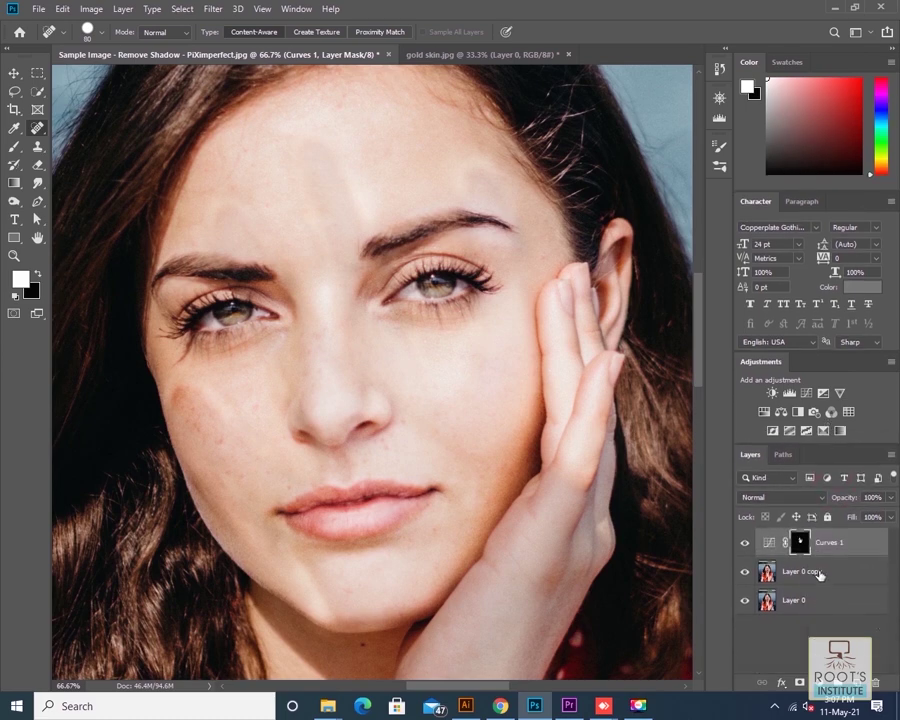
pyautogui.click(818, 574)
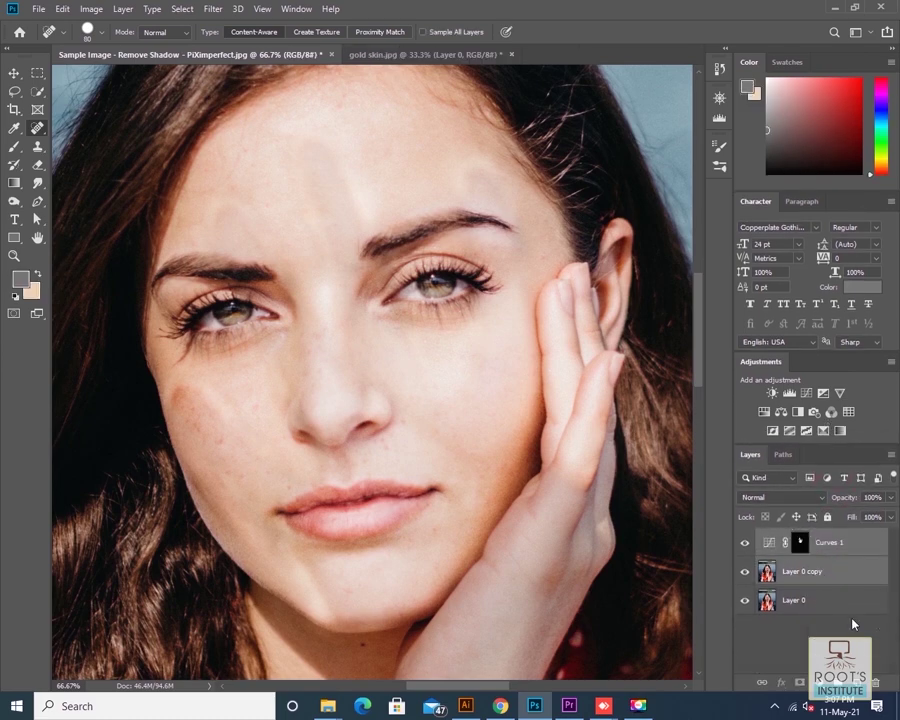
pyautogui.hotkey('ctrl', 'shift', 'alt', 'e')
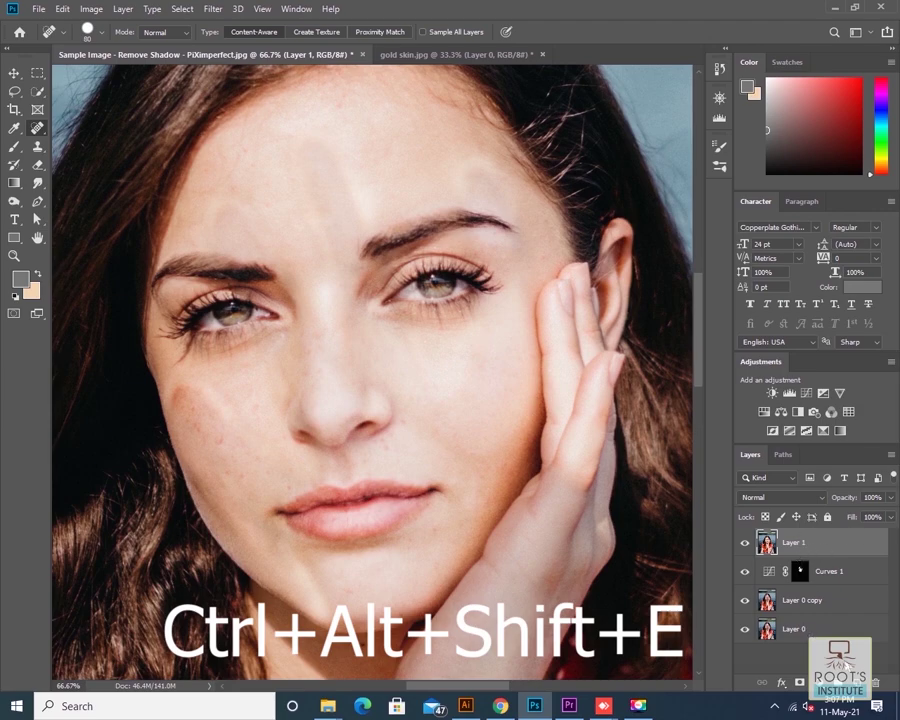
# Toggle the visibility of the merged Layer 1 and the layers beneath it to compare their contents.
pyautogui.click(744, 571)
pyautogui.click(745, 543)
pyautogui.click(745, 543)
pyautogui.click(745, 543)
pyautogui.click(745, 543)
pyautogui.click(744, 571)
pyautogui.click(744, 600)
pyautogui.click(744, 629)
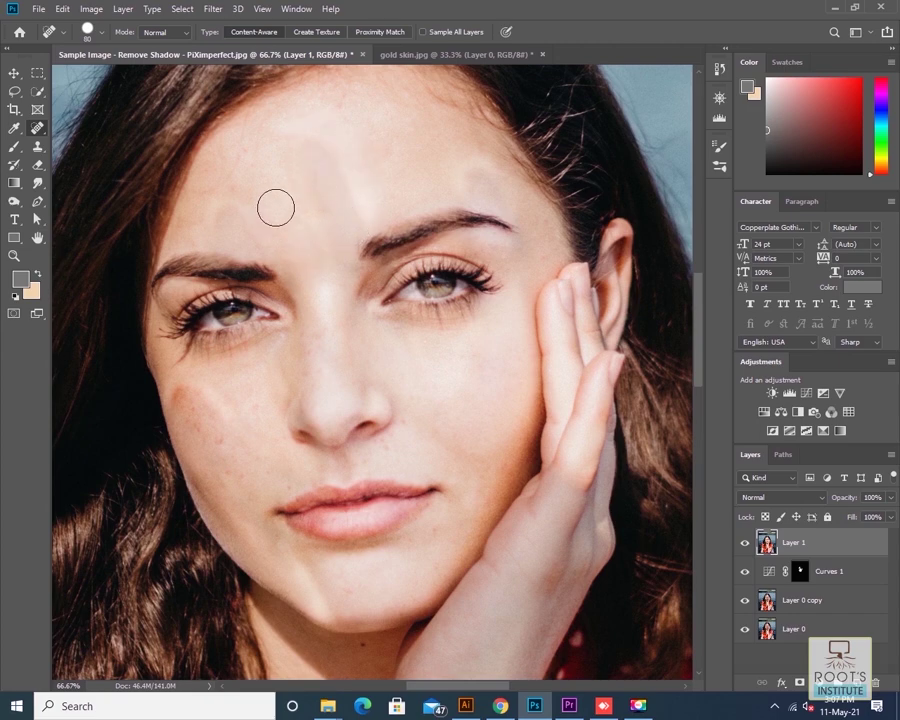
# Patch the shadow traces in the middle of the forehead and above the hand-side eyebrow with the Patch Tool on Layer 1.
pyautogui.rightClick(40, 130)
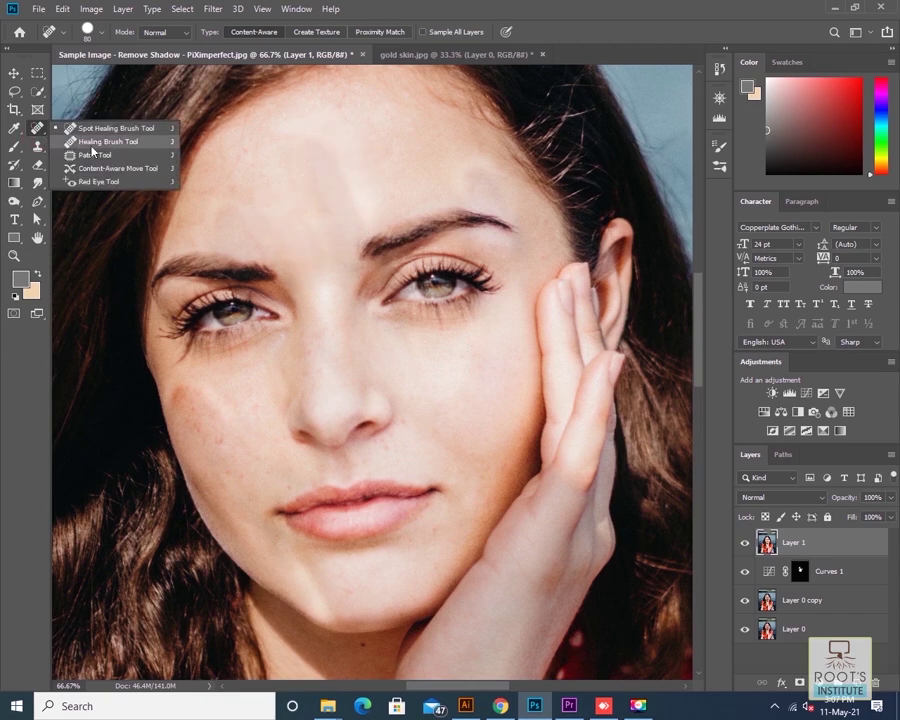
pyautogui.click(84, 156)
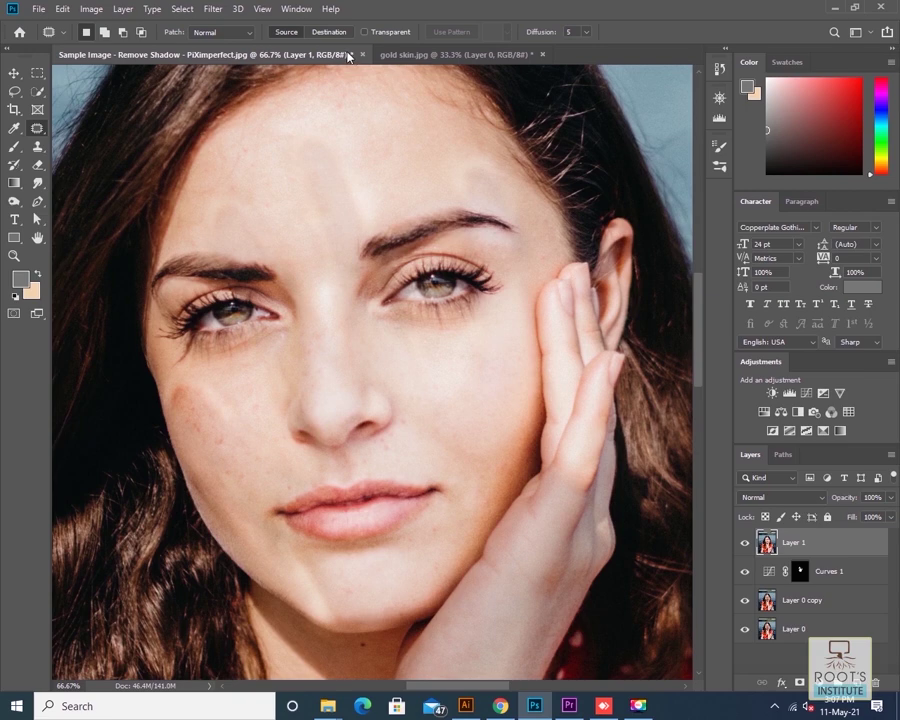
pyautogui.moveTo(317, 128)
pyautogui.mouseDown()
pyautogui.moveTo(333, 176)
pyautogui.moveTo(356, 172)
pyautogui.moveTo(348, 134)
pyautogui.moveTo(326, 141)
pyautogui.moveTo(348, 151)
pyautogui.moveTo(394, 136)
pyautogui.moveTo(402, 150)
pyautogui.mouseUp()
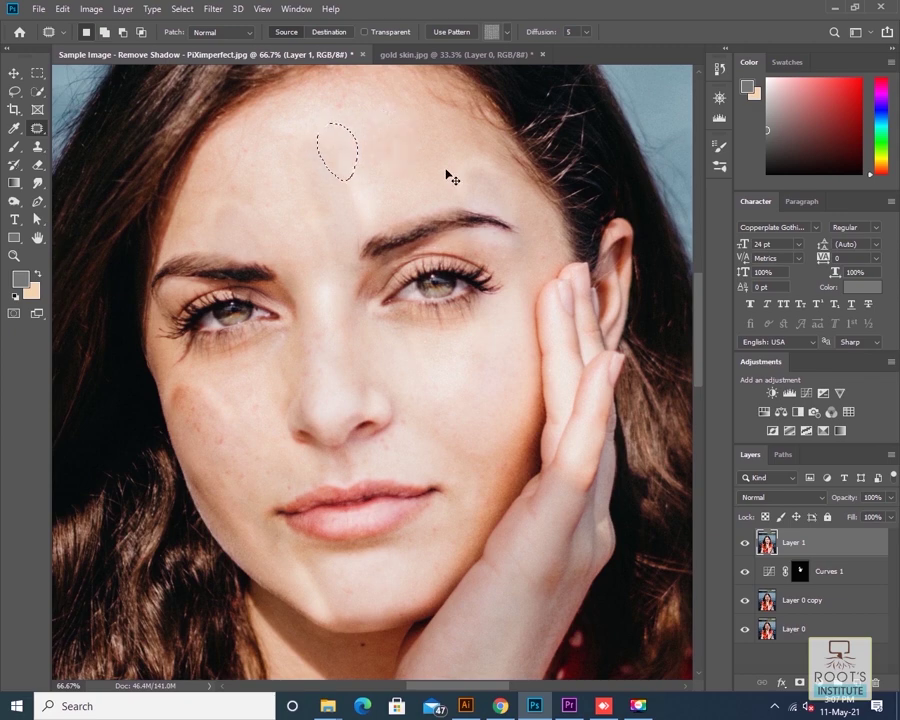
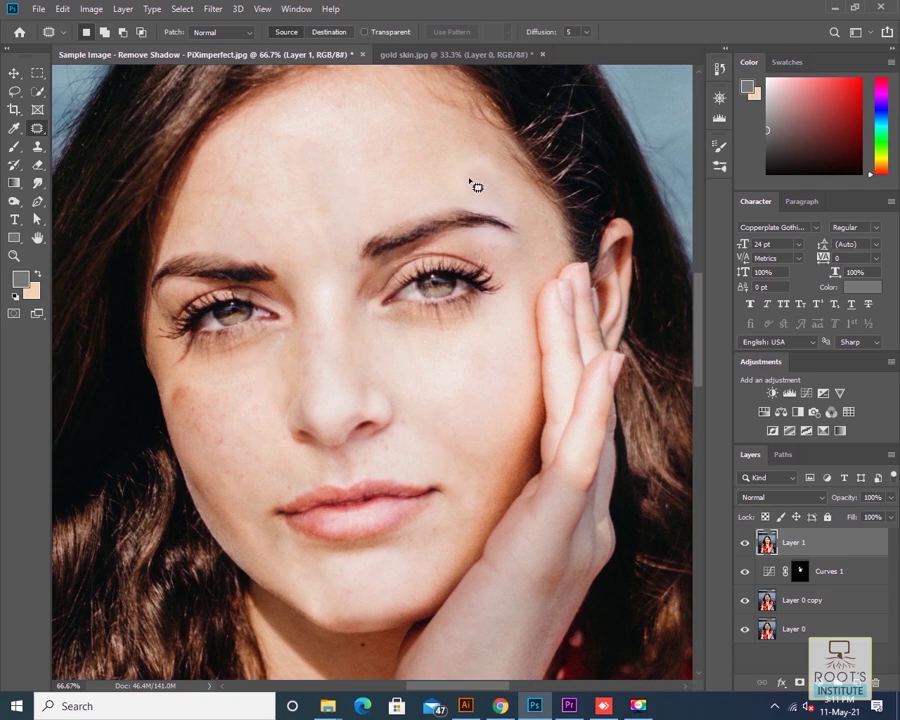
pyautogui.moveTo(462, 155)
pyautogui.mouseDown()
pyautogui.moveTo(457, 187)
pyautogui.moveTo(488, 185)
pyautogui.moveTo(498, 174)
pyautogui.moveTo(479, 148)
pyautogui.moveTo(457, 161)
pyautogui.moveTo(403, 152)
pyautogui.moveTo(460, 176)
pyautogui.mouseUp()
pyautogui.hotkey('ctrl', 'd')
# Patch the dark shadow spot on the outer cheek opposite the hand with clean skin, and deselect.
pyautogui.moveTo(186, 385)
pyautogui.mouseDown()
pyautogui.moveTo(179, 410)
pyautogui.moveTo(187, 380)
pyautogui.mouseUp()
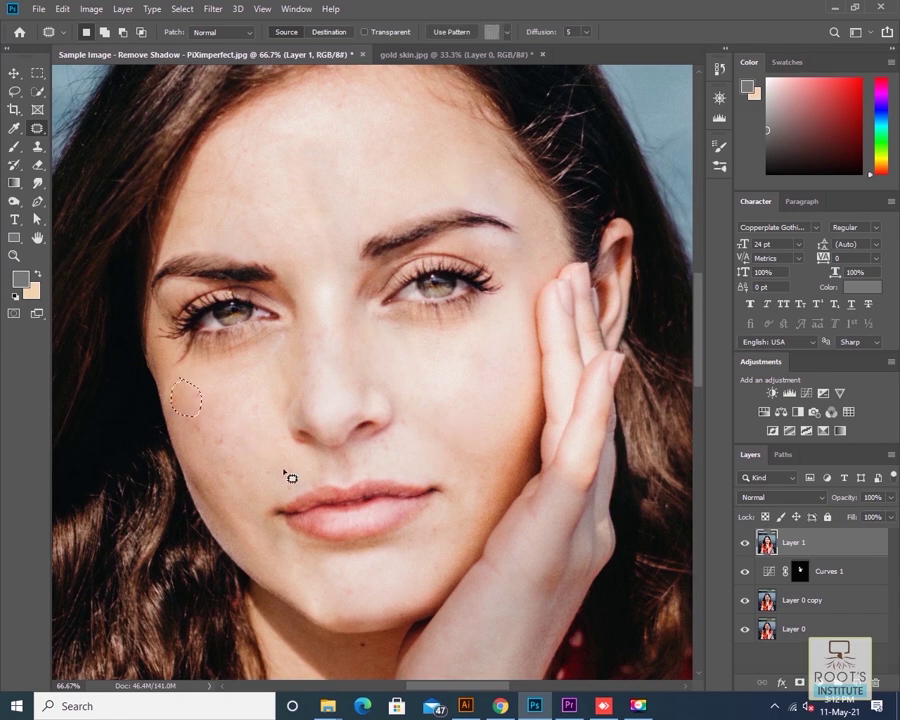
pyautogui.hotkey('ctrl', 'd')
pyautogui.moveTo(181, 367)
pyautogui.mouseDown()
pyautogui.moveTo(172, 400)
pyautogui.moveTo(196, 398)
pyautogui.mouseUp()
pyautogui.hotkey('ctrl', 'd')
# Heal the shadow edges on the nose bridge and the cheek beside the nose with the Spot Healing Brush.
pyautogui.rightClick(40, 131)
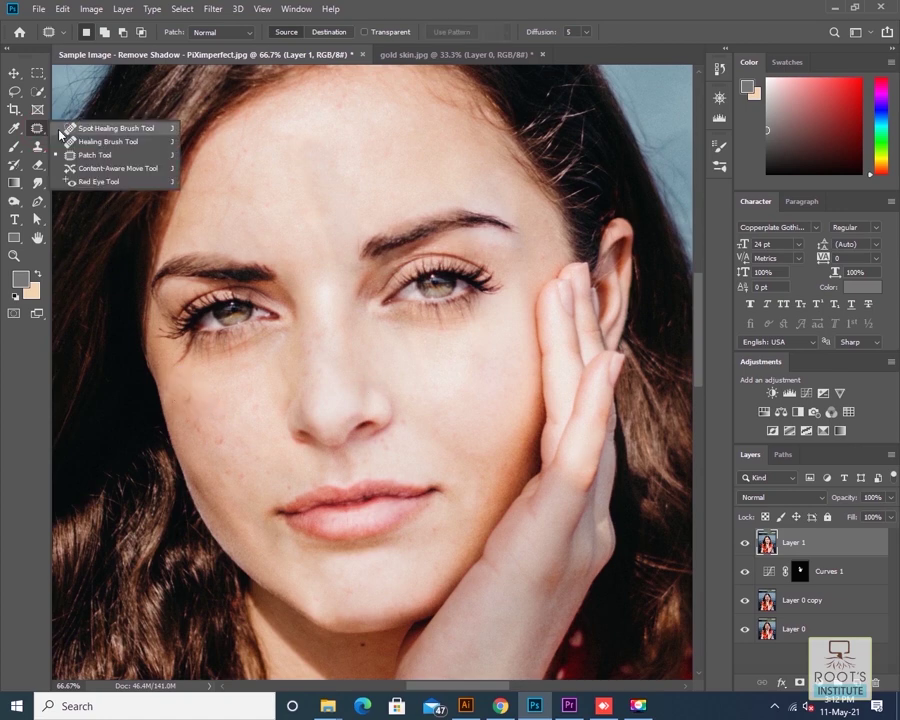
pyautogui.click(86, 129)
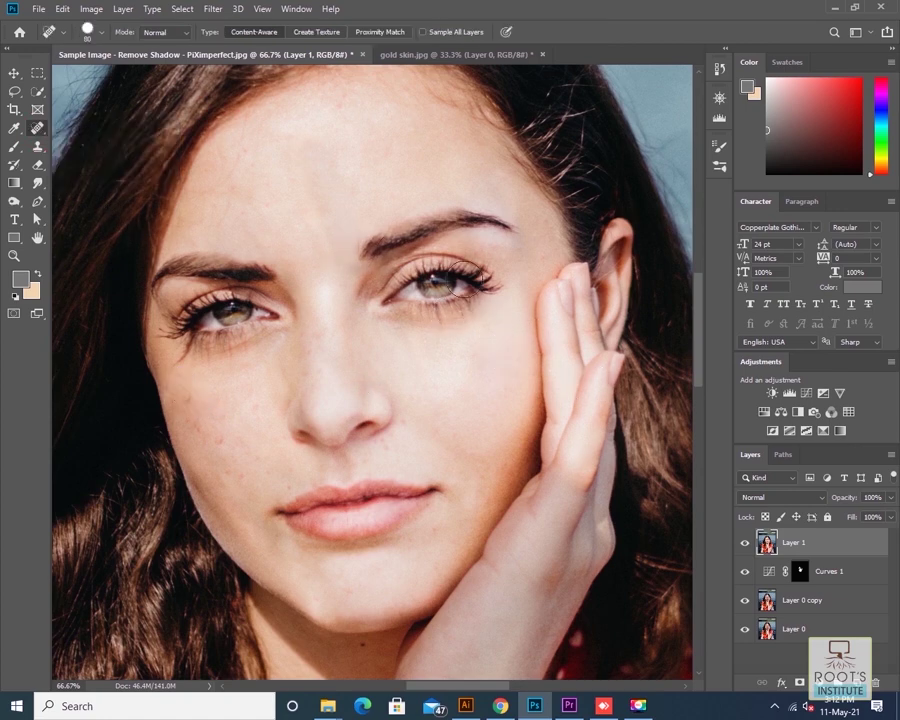
pyautogui.moveTo(323, 283); pyautogui.dragTo(331, 318)
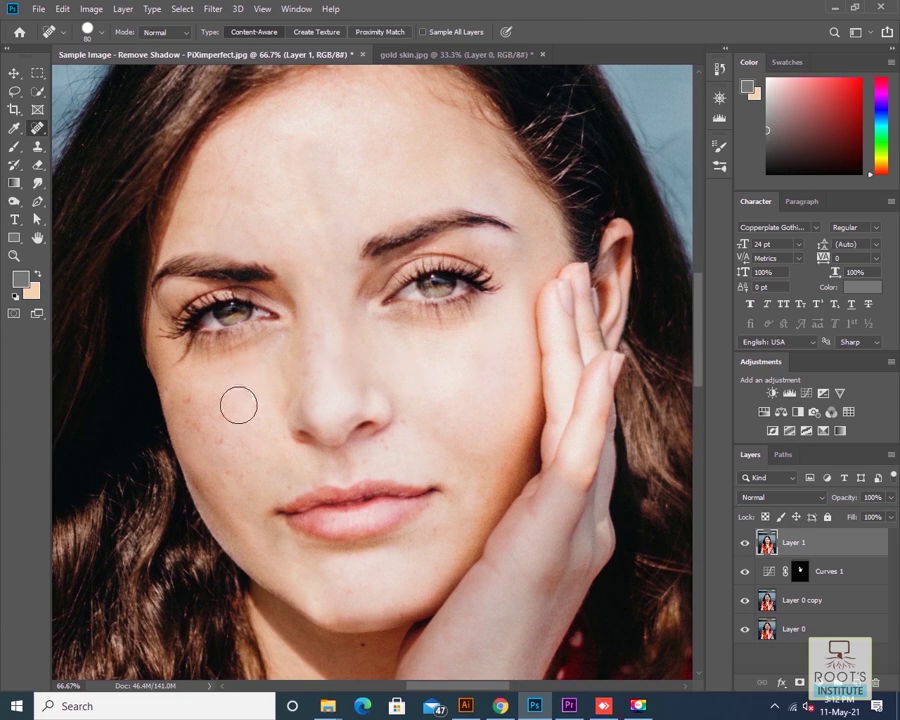
pyautogui.moveTo(263, 408); pyautogui.dragTo(248, 416)
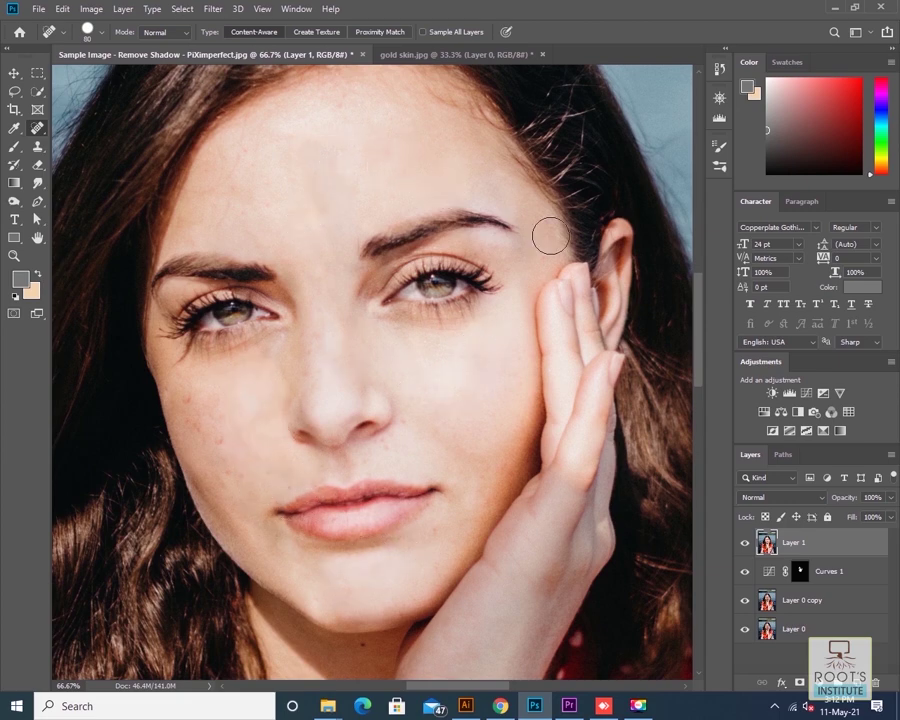
# Spot-heal the remaining traces above the hand-side eyebrow, near the temple, and under the hand-side eye.
pyautogui.click(476, 183)
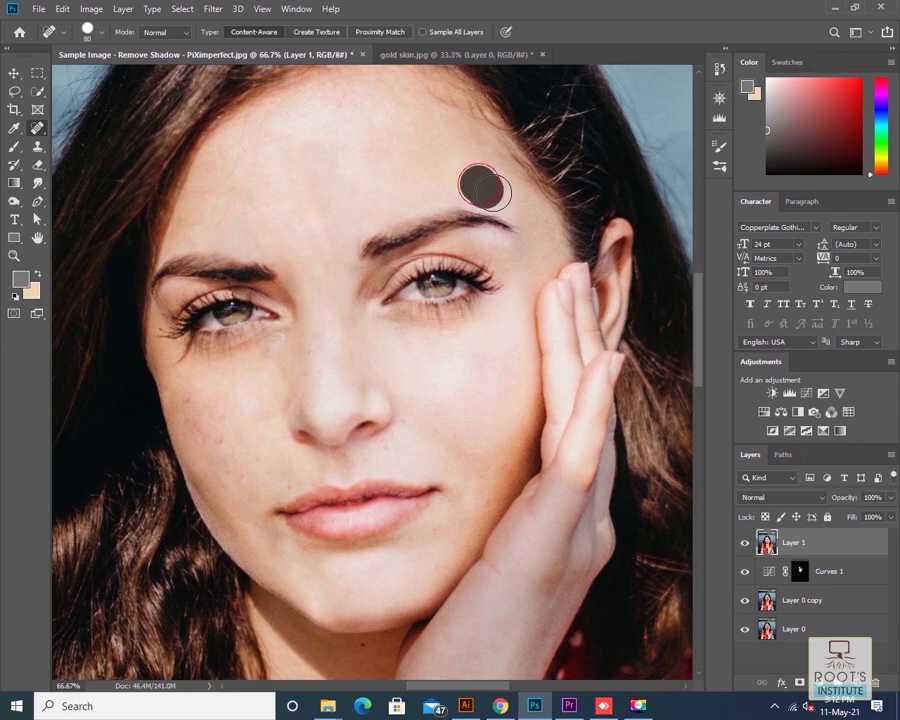
pyautogui.moveTo(505, 195); pyautogui.dragTo(514, 203)
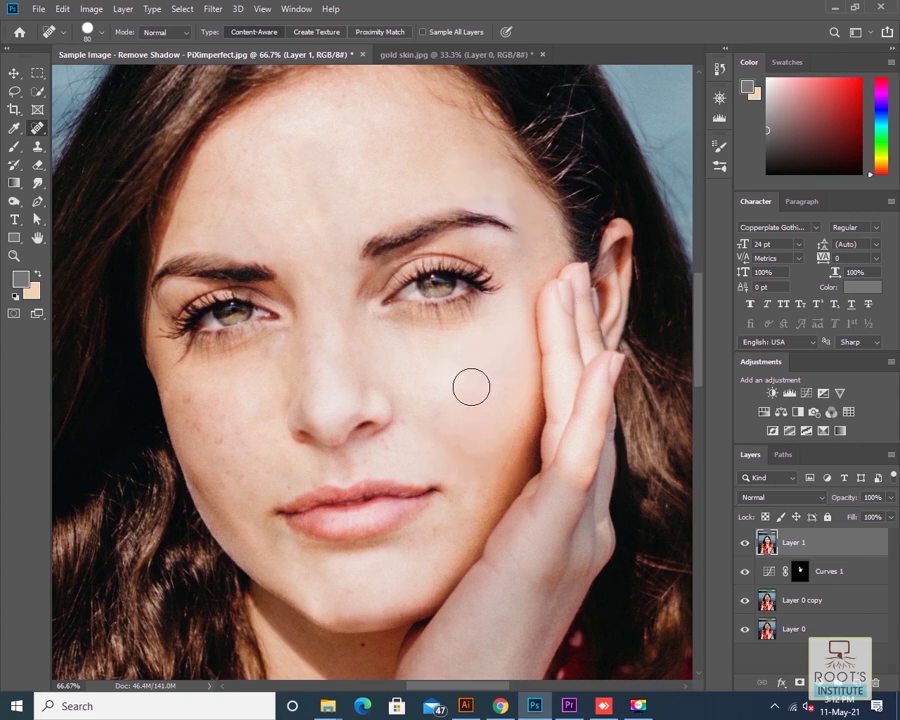
pyautogui.moveTo(422, 352); pyautogui.dragTo(476, 356)
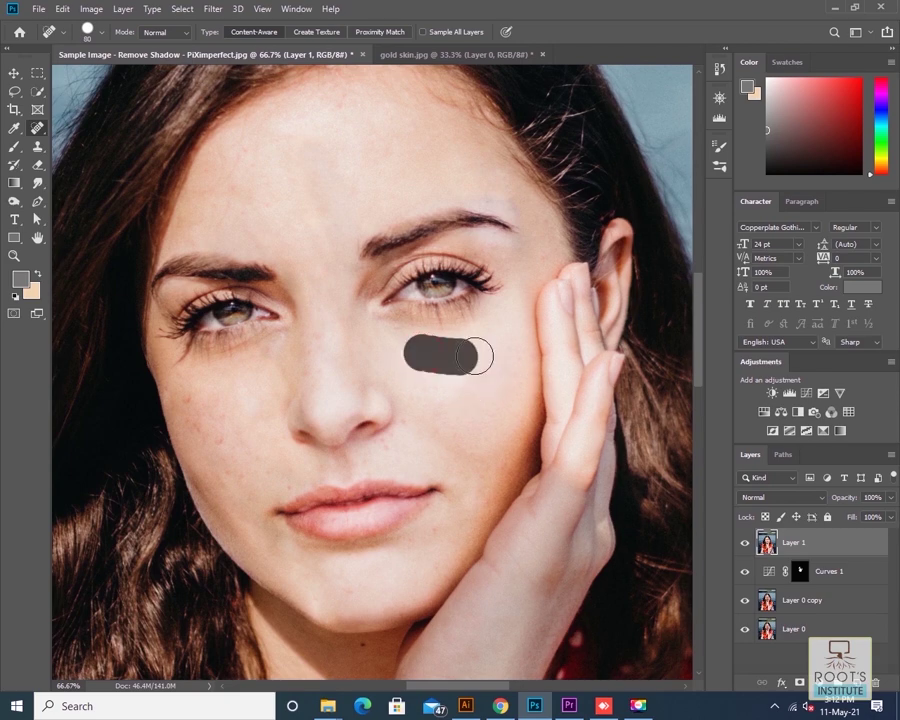
# Group Layer 1, Curves 1 and Layer 0 copy, with the image viewed at 33.3% zoom.
pyautogui.hotkey('ctrl', '-')
pyautogui.hotkey('ctrl', '-')
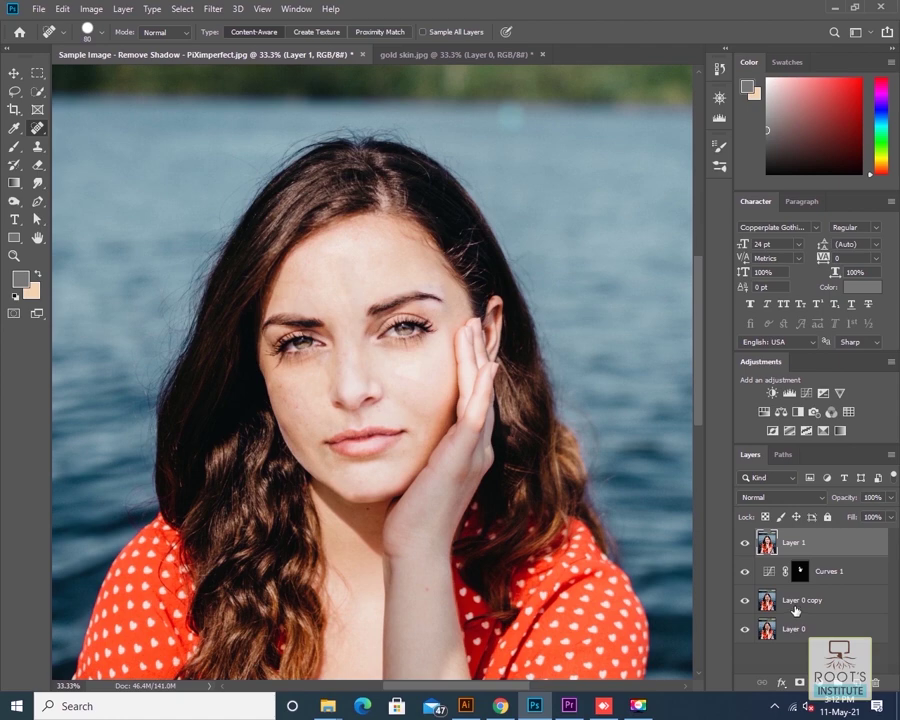
pyautogui.keyDown('shift'); pyautogui.click(797, 604); pyautogui.keyUp('shift')
pyautogui.hotkey('ctrl', 'g')
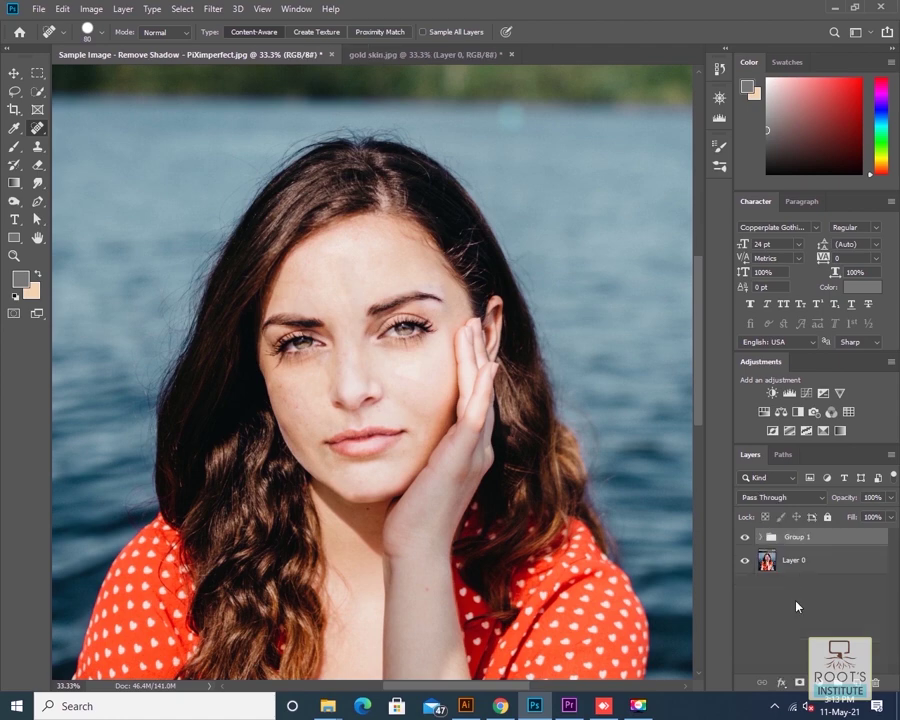
# Toggle the visibility of the retouching group to compare the face before and after shadow removal.
pyautogui.click(745, 538)
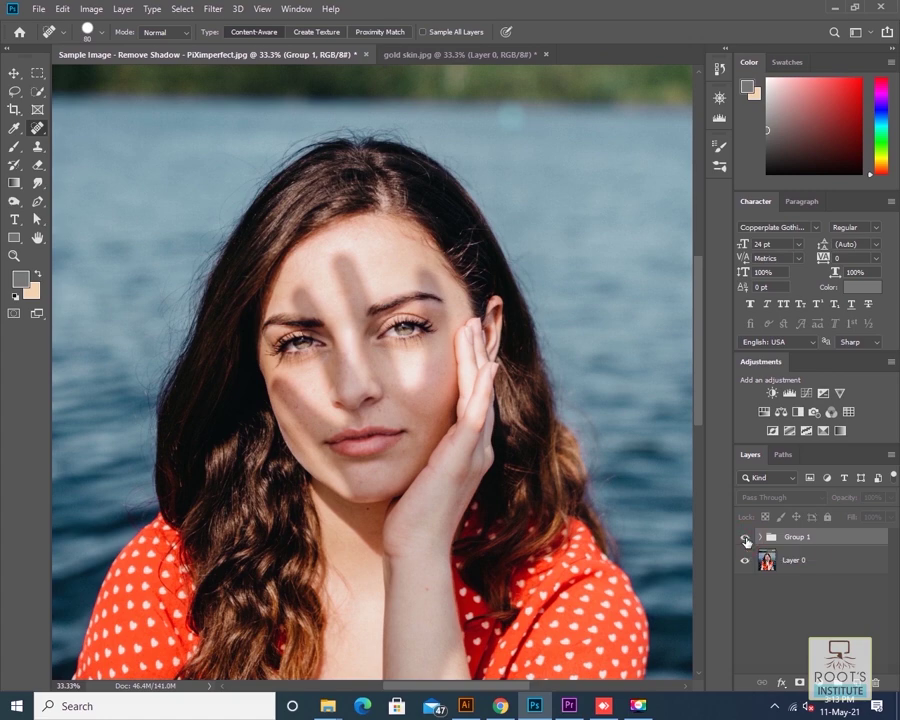
pyautogui.click(745, 538)
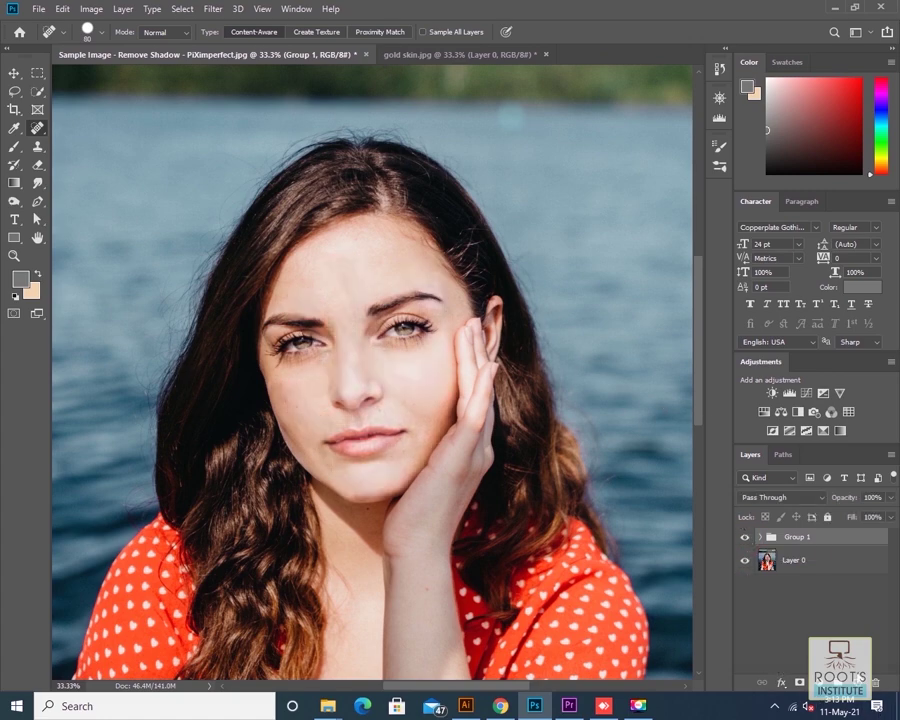
pyautogui.click(745, 538)
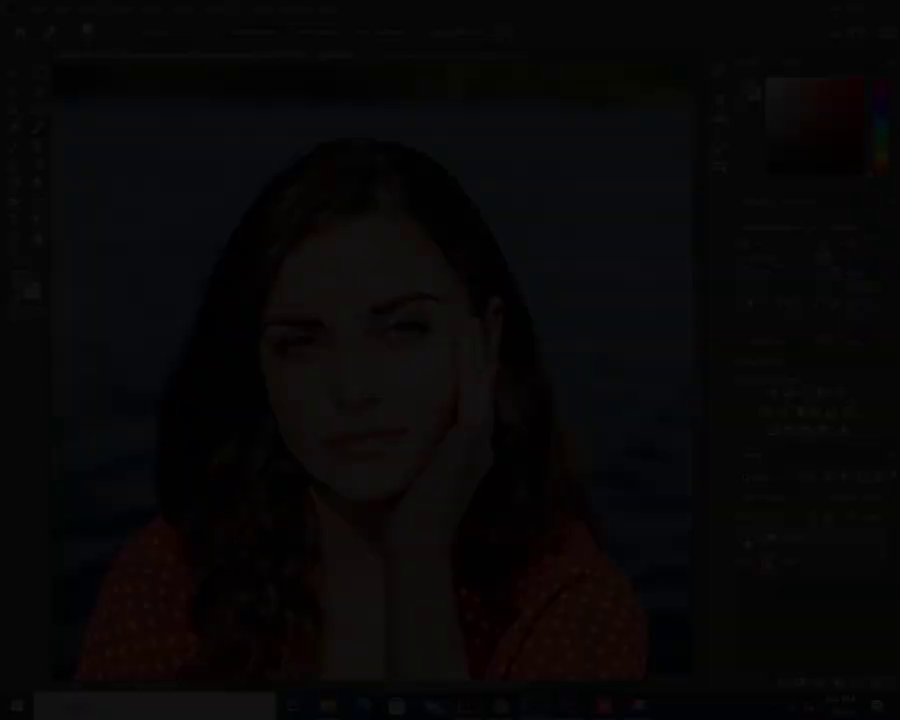